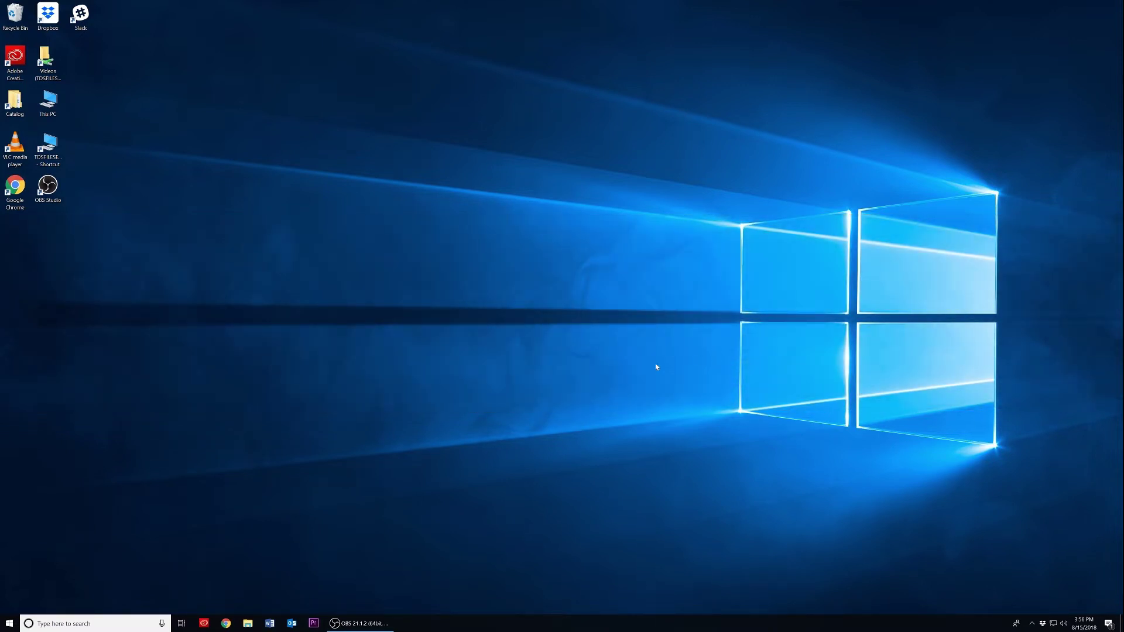
Step: Launch Microsoft Photos by searching 'pho' from the Start menu
click(10, 625)
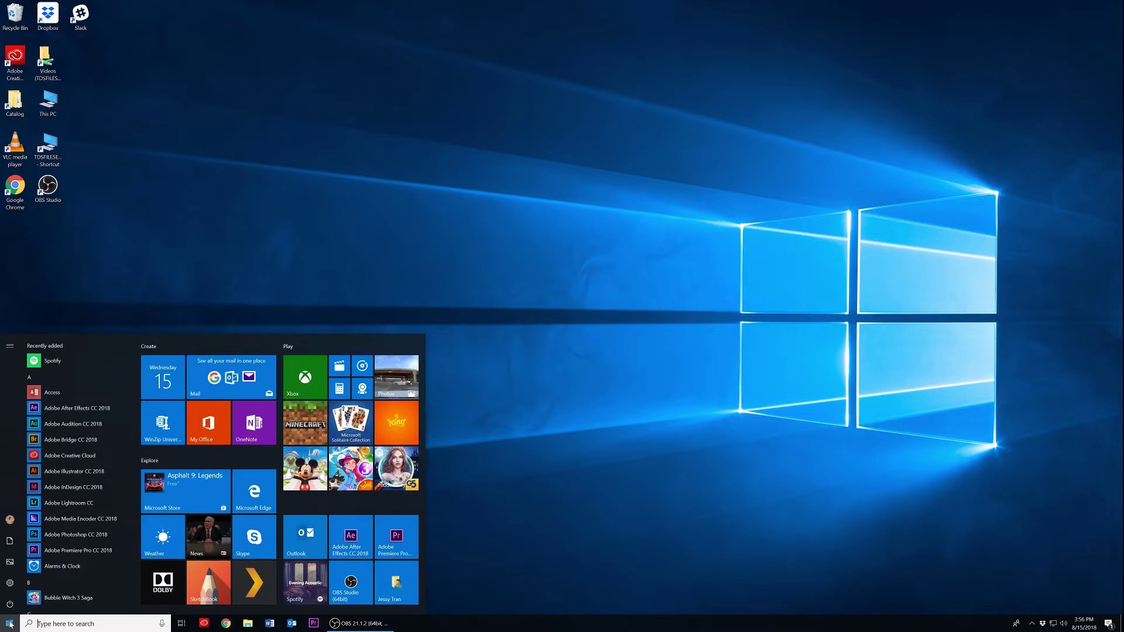
scroll(130, 431, down, 5)
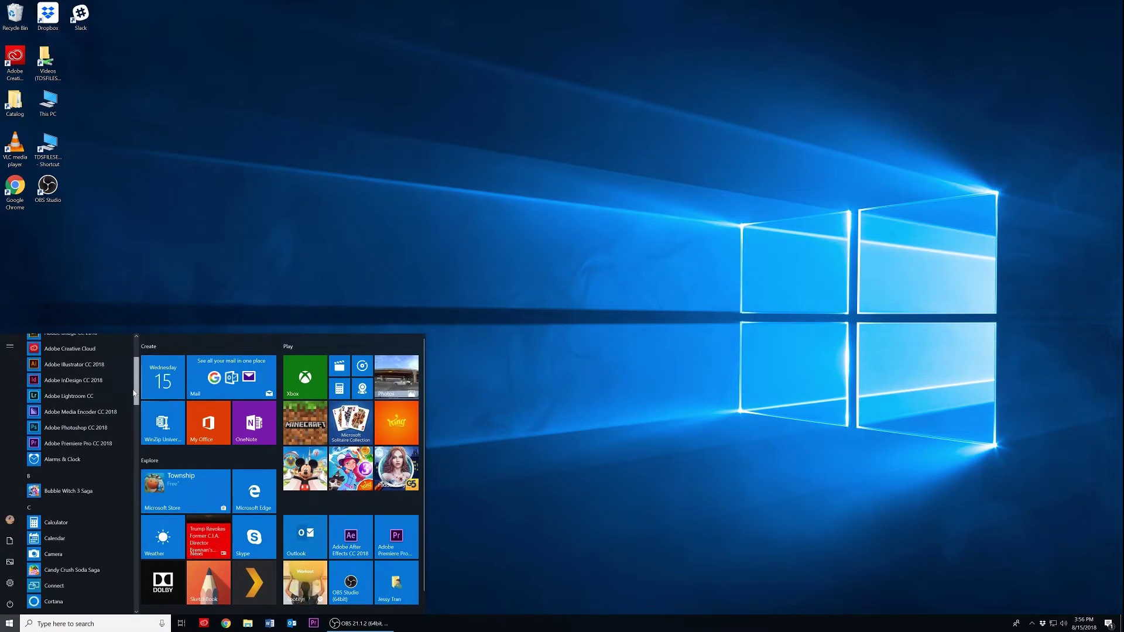
drag(130, 431, 131, 531)
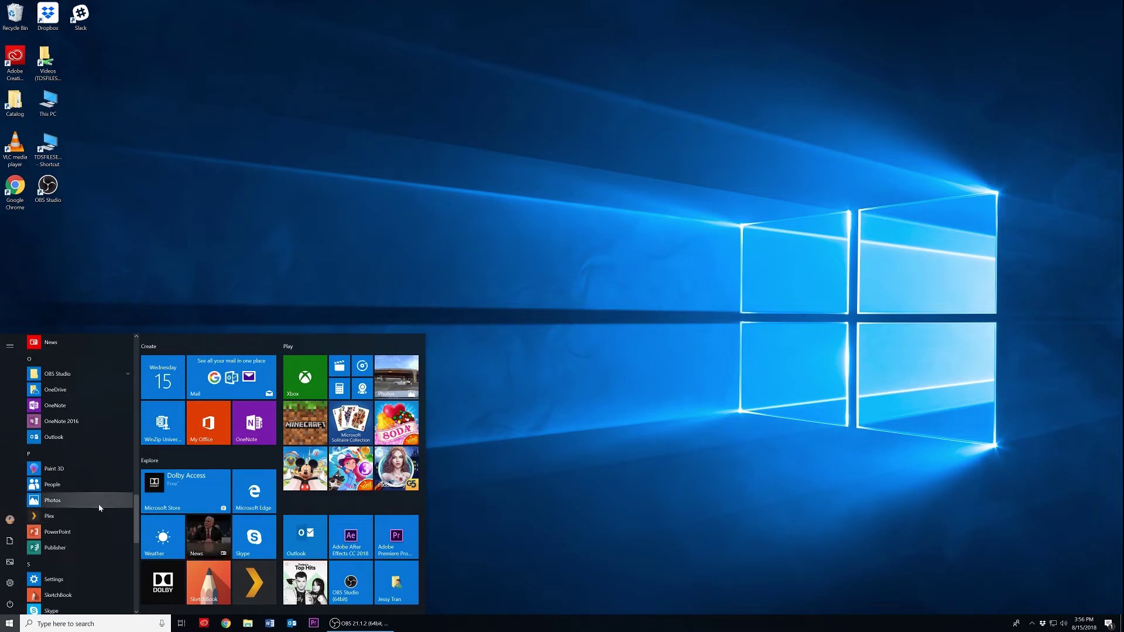
text(pho)
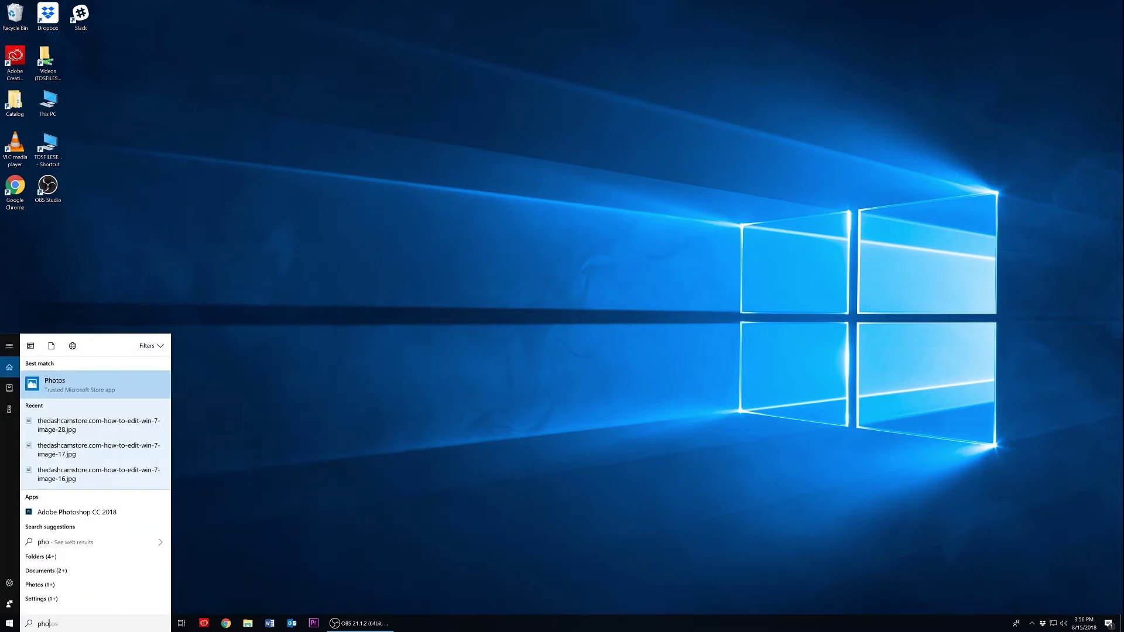
click(94, 382)
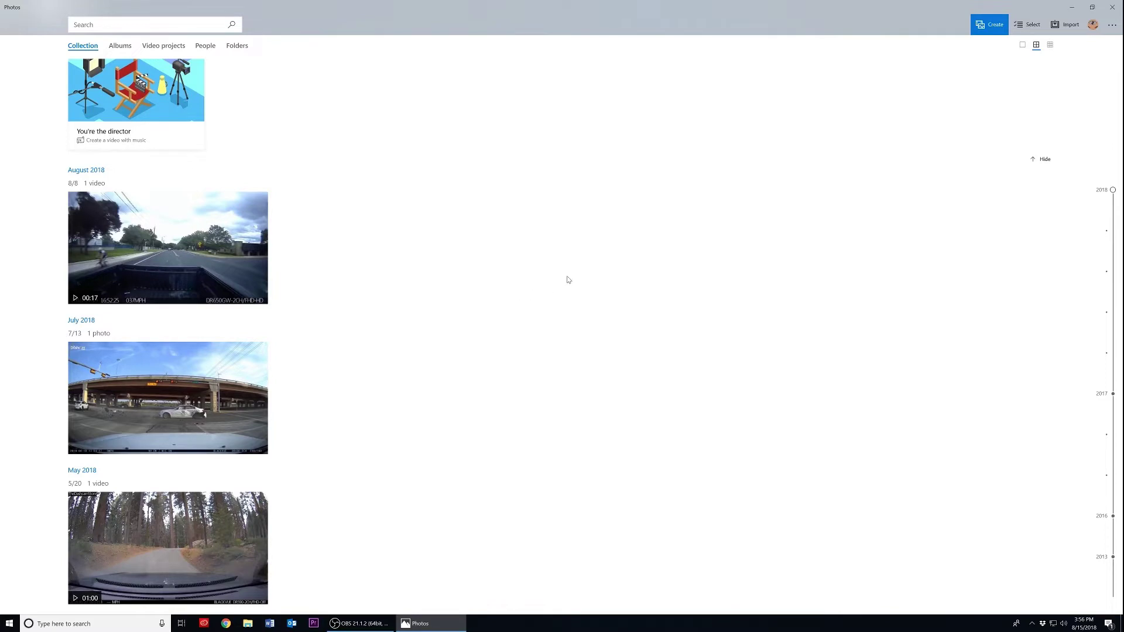
Step: Start a new custom video with music from the Create options
click(989, 26)
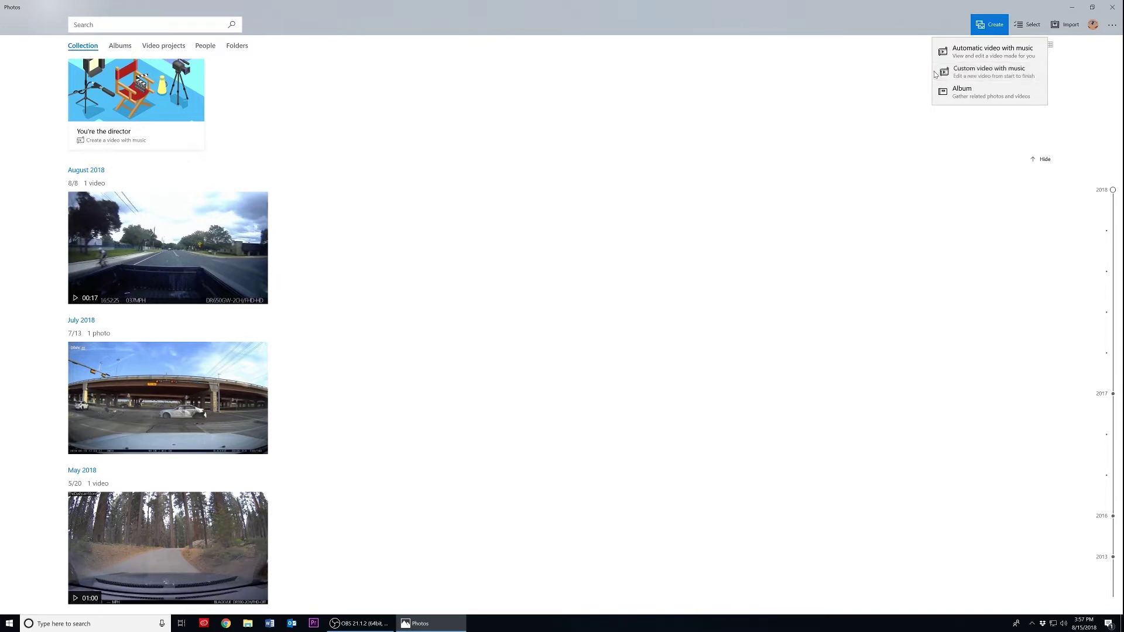
click(936, 73)
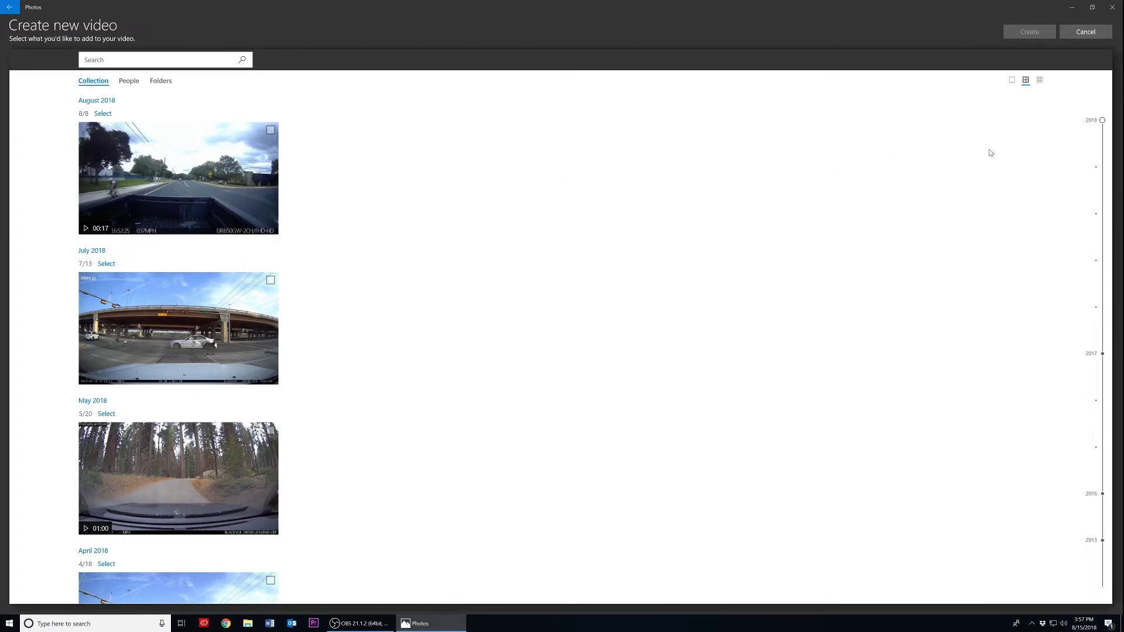
Step: Select the 20-second February 2018 dashcam clip and create a video from it
drag(1107, 217, 1105, 285)
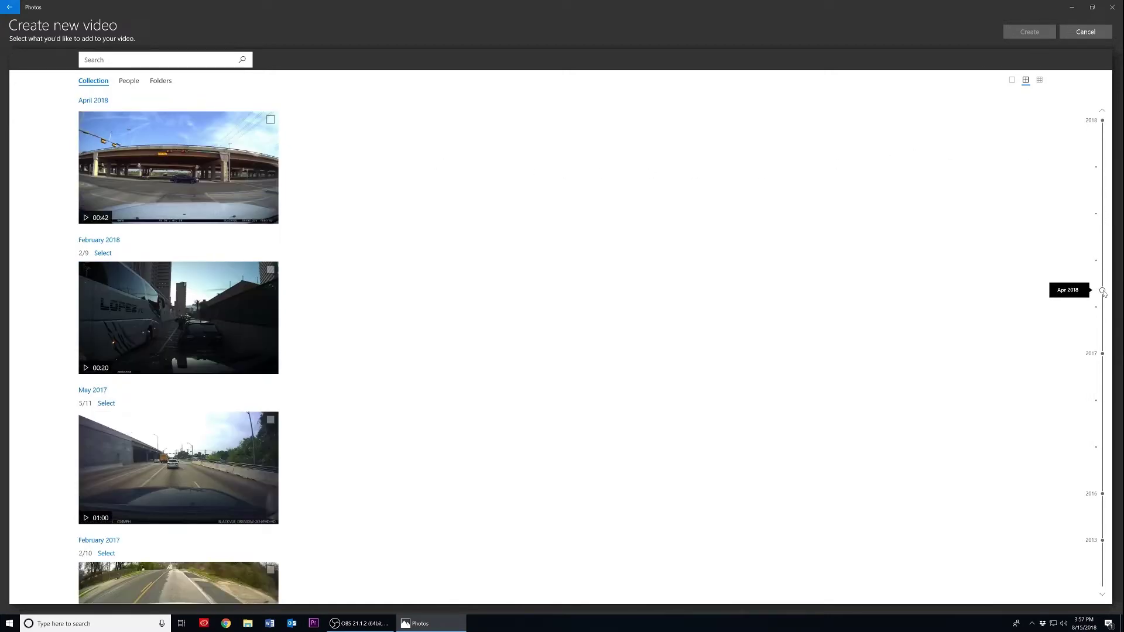
click(232, 327)
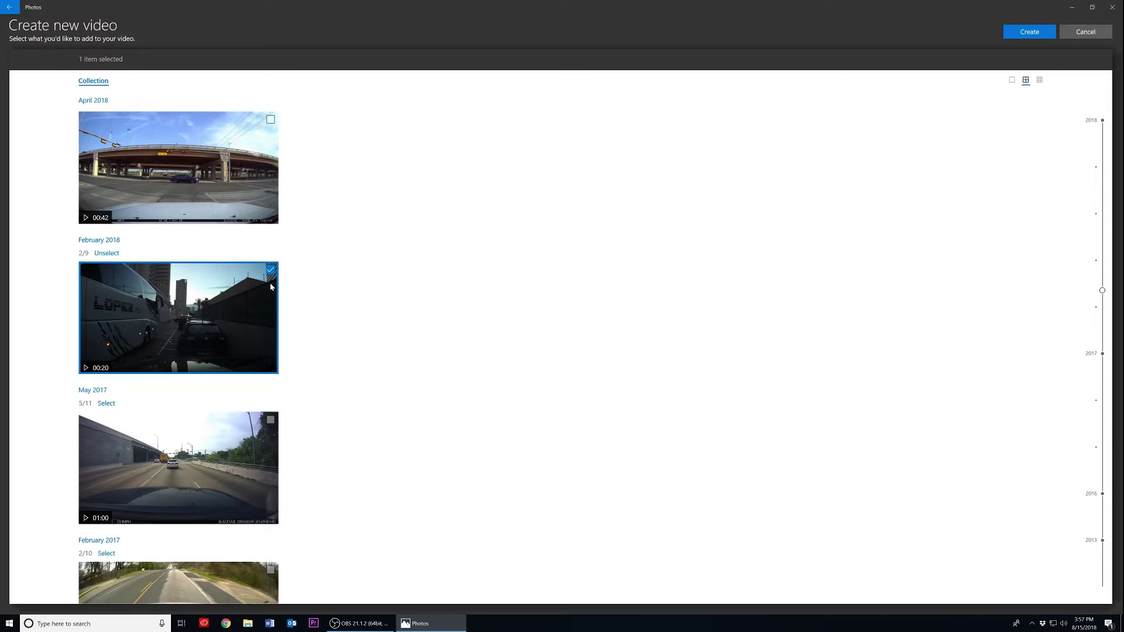
click(1009, 36)
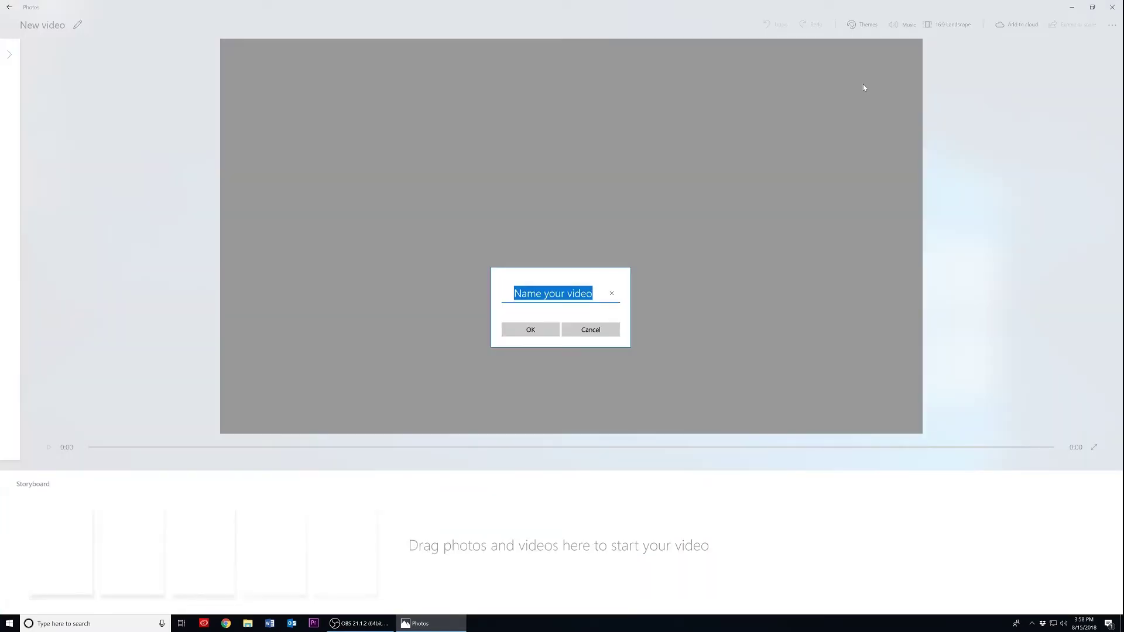
Step: Name the new video project 'RemovingAudio'
text(RemovingAudio)
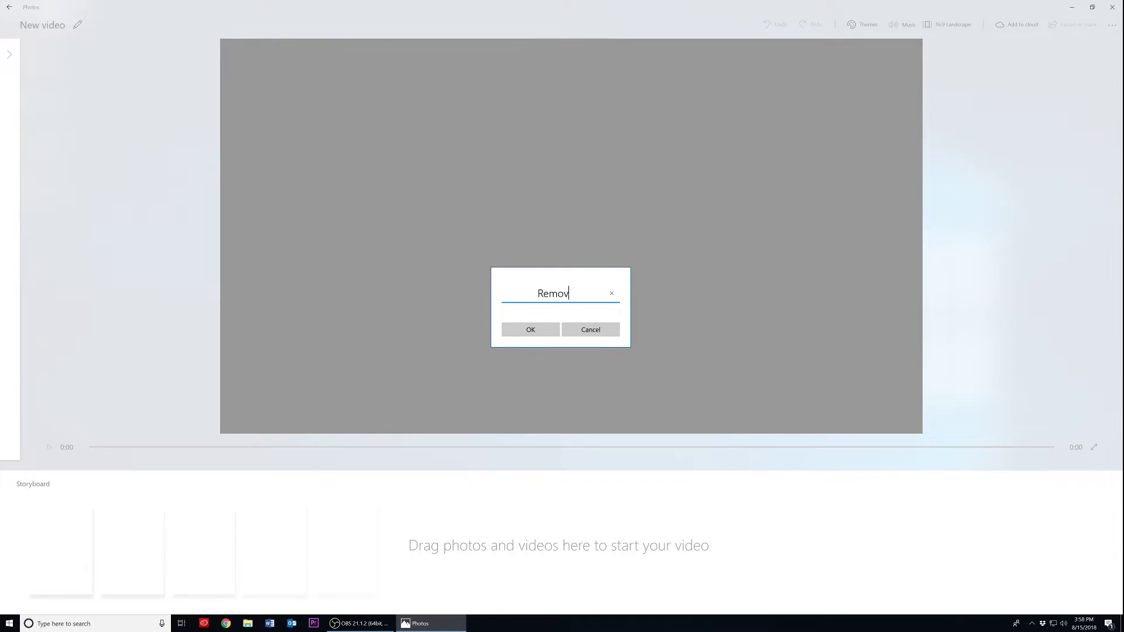
click(541, 327)
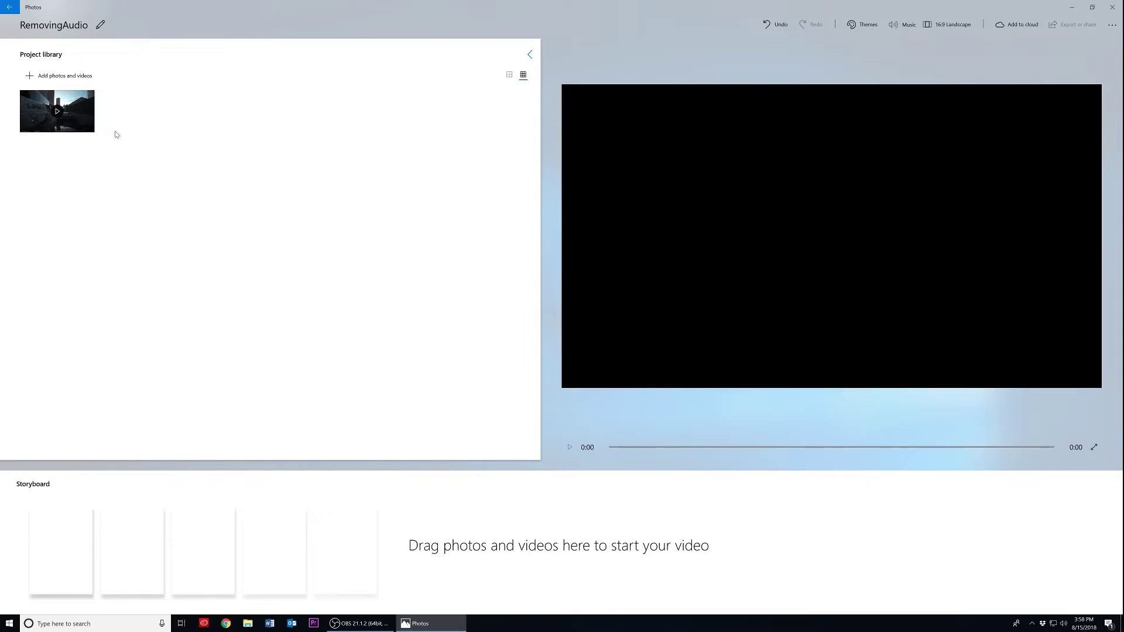
Step: Put the 20-second clip on the storyboard, lower its volume from 87 to 2, and open Music
drag(59, 120, 83, 530)
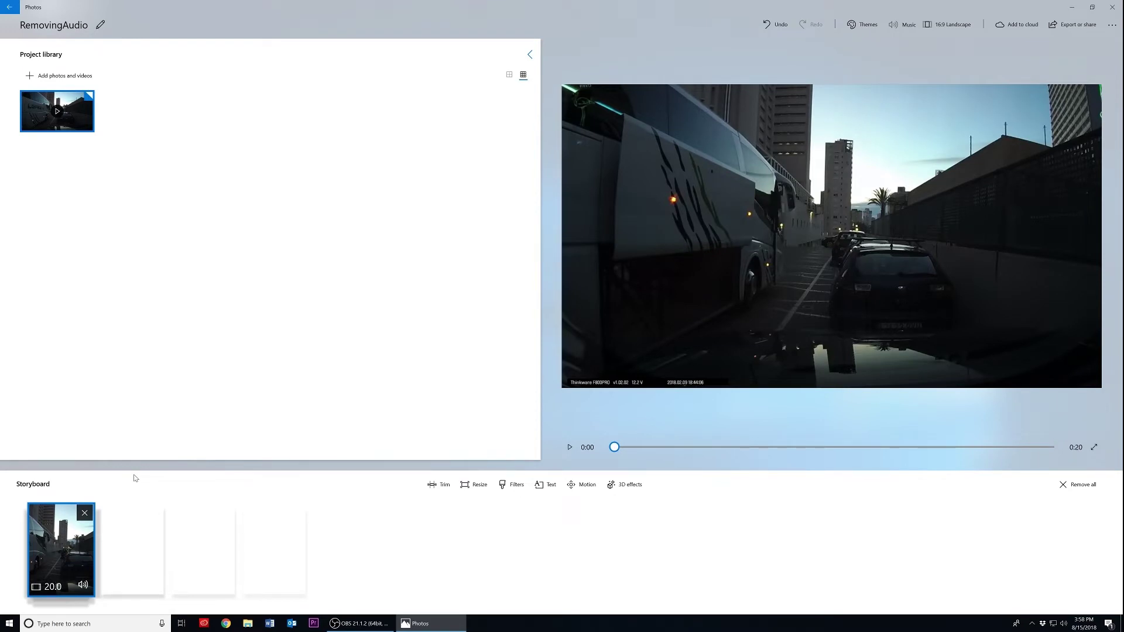
click(82, 586)
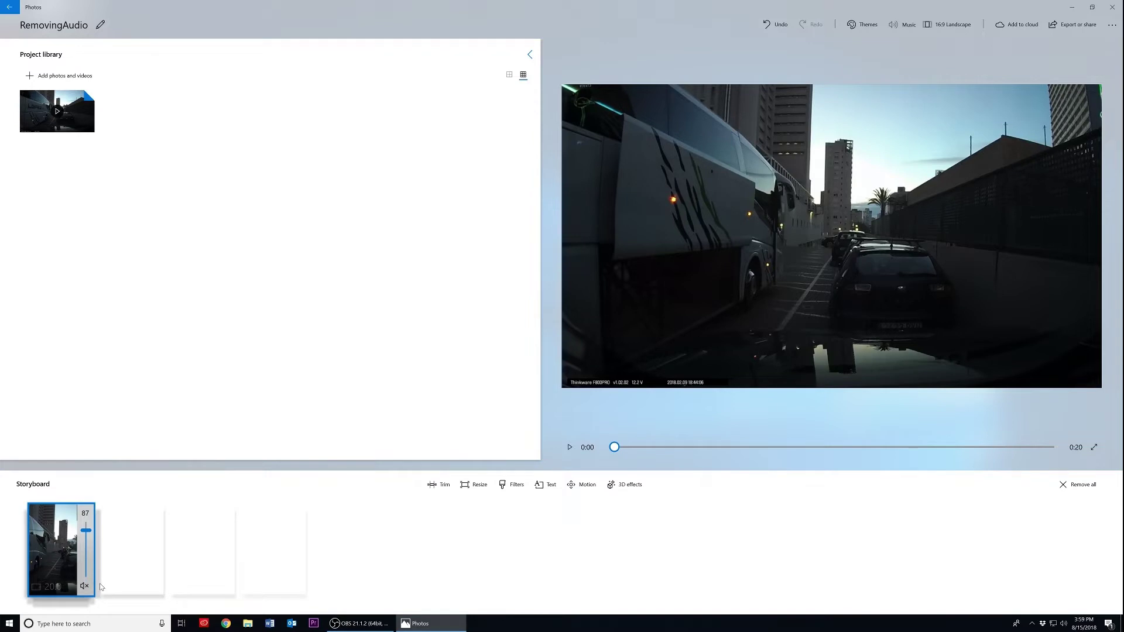
drag(89, 534, 88, 583)
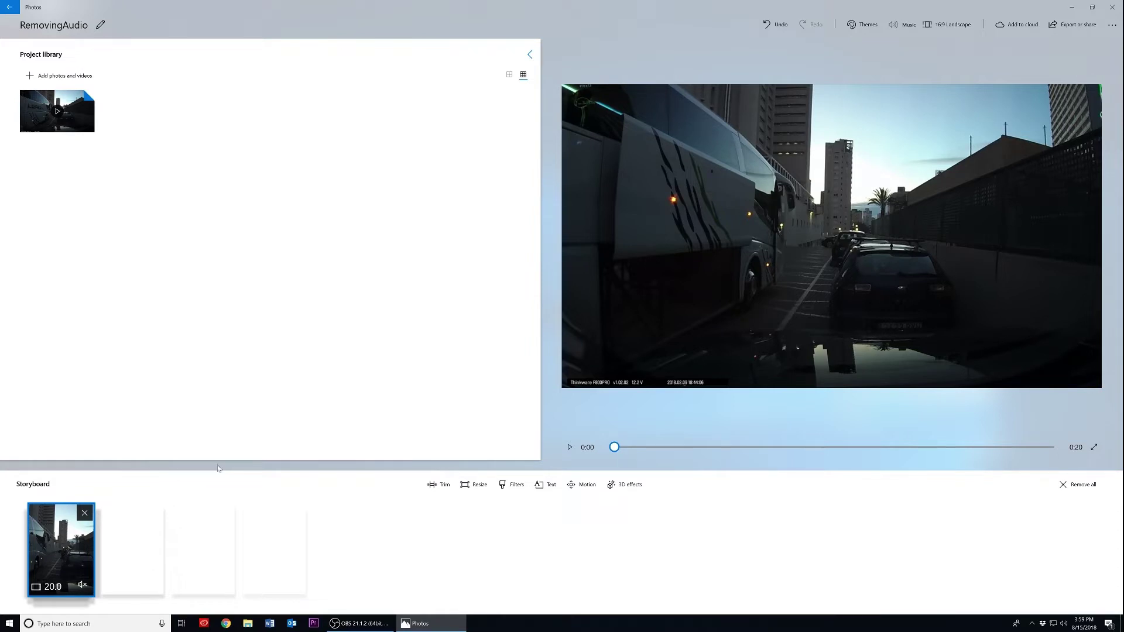
click(910, 27)
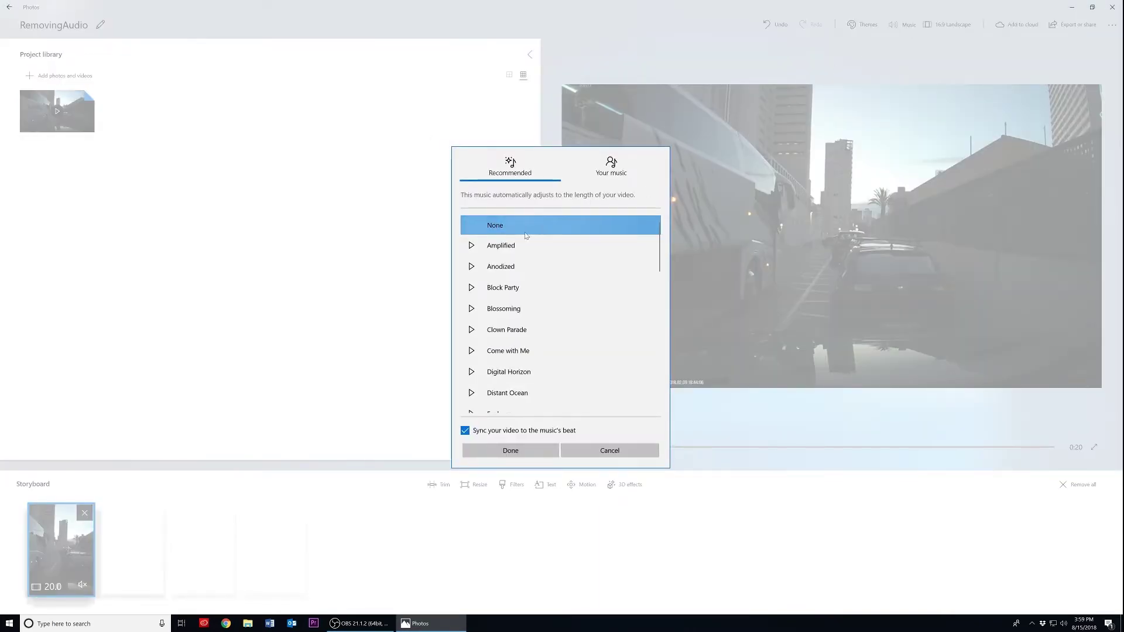
Step: Keep the video without background music and bring up the export size options
click(526, 451)
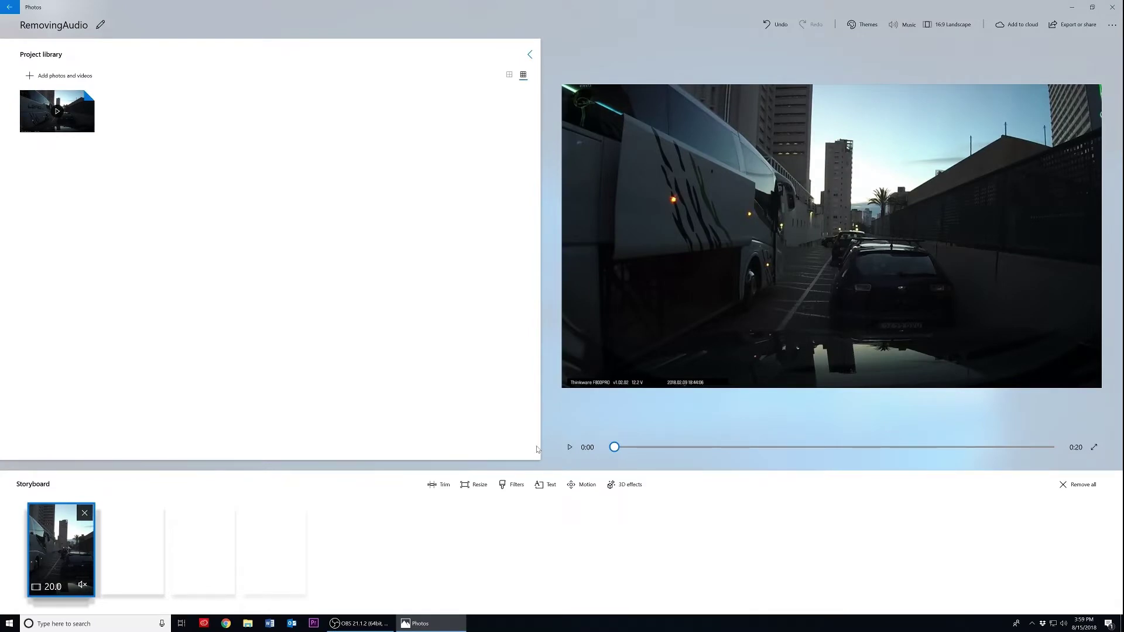
click(1056, 27)
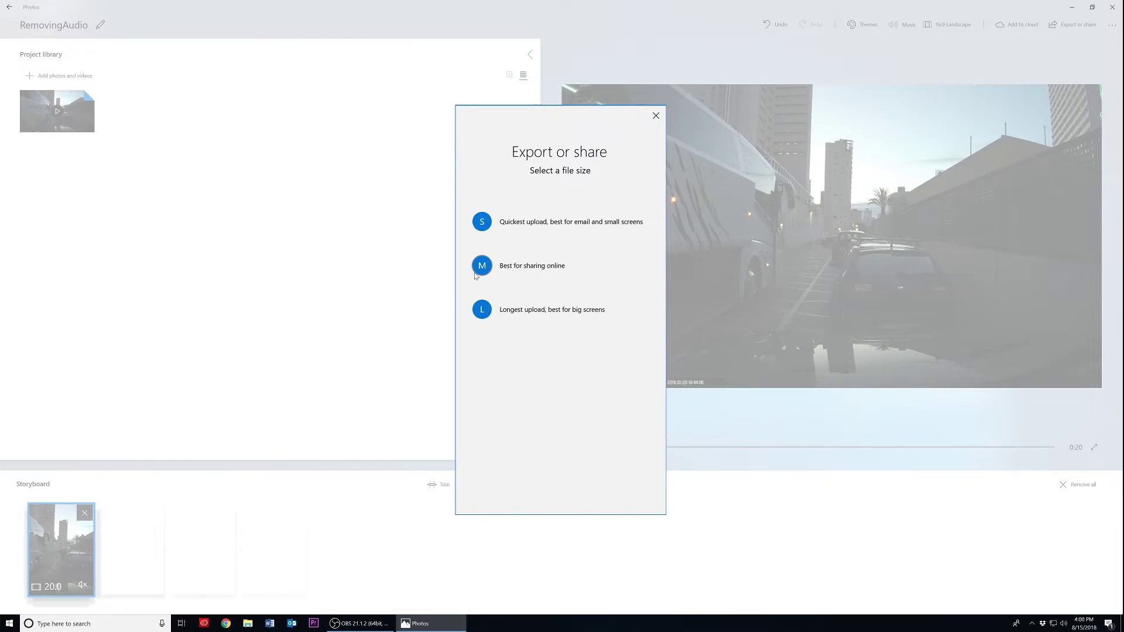
Step: Export the video at large size as RemovingAudio_Large.mp4 and check its saved path
click(482, 310)
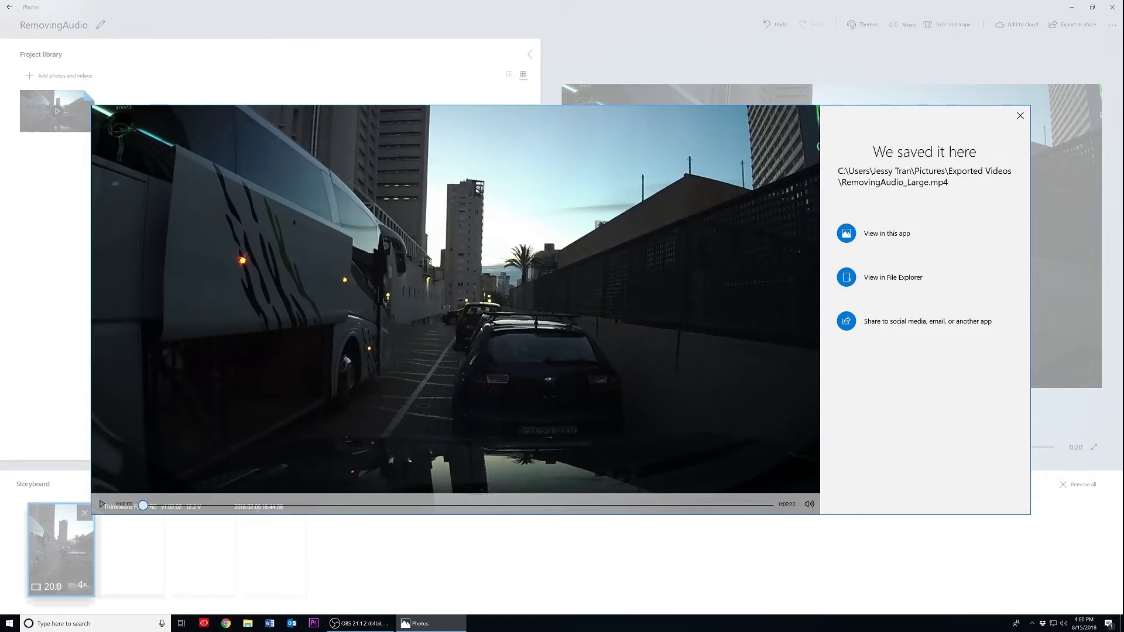
drag(914, 171, 946, 171)
click(968, 201)
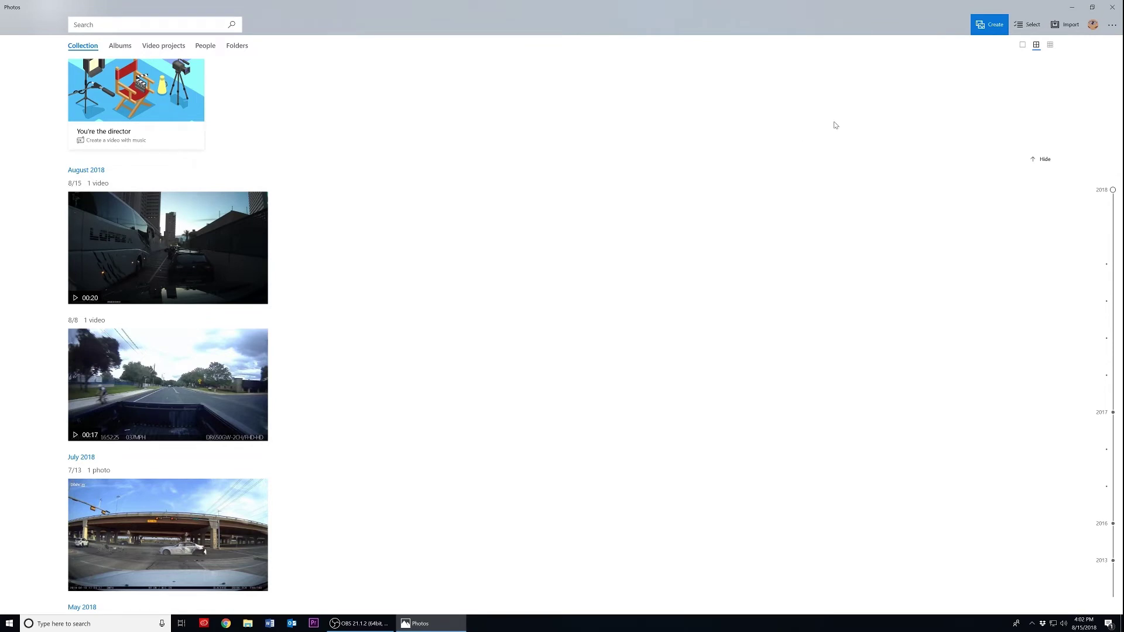
Step: Create another custom video with music from the one-minute May 2018 clip
click(992, 34)
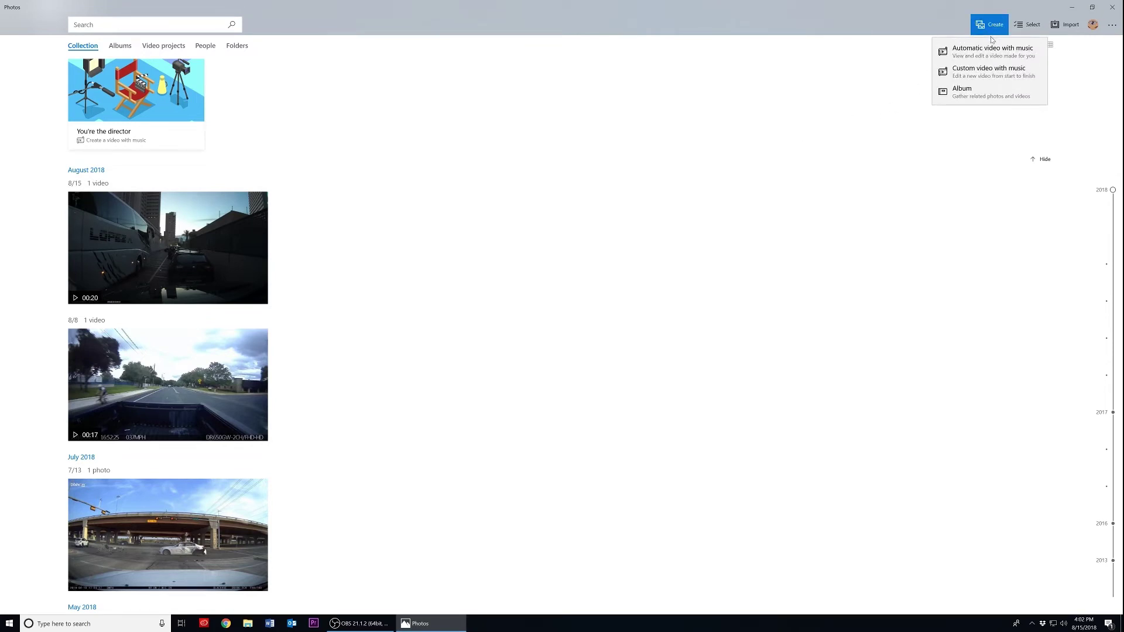
click(1042, 77)
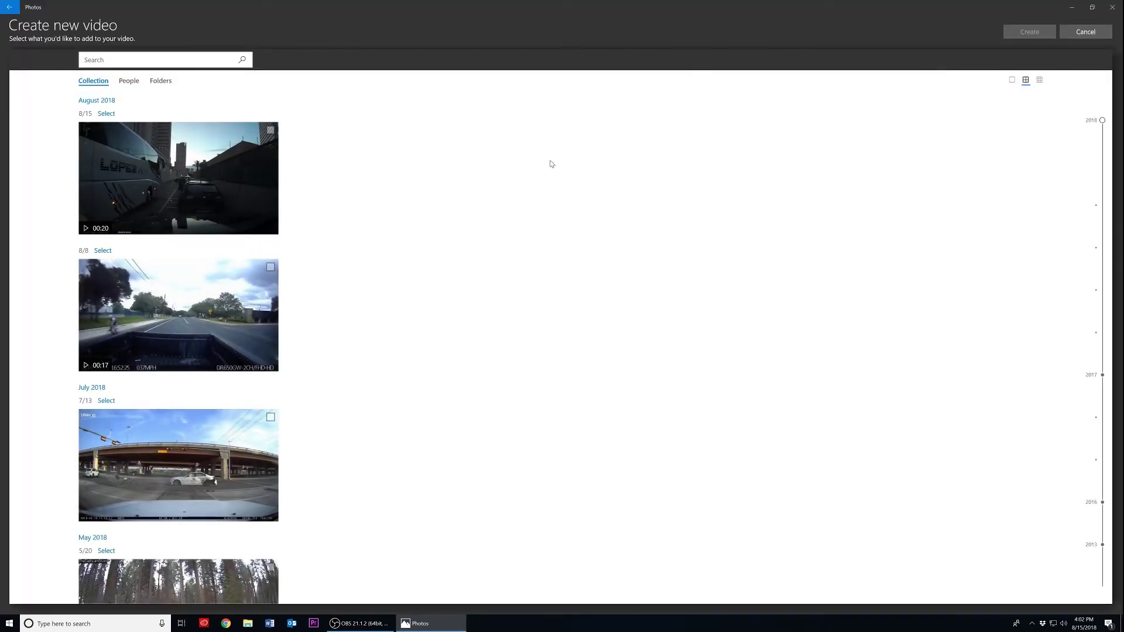
scroll(424, 309, down, 4)
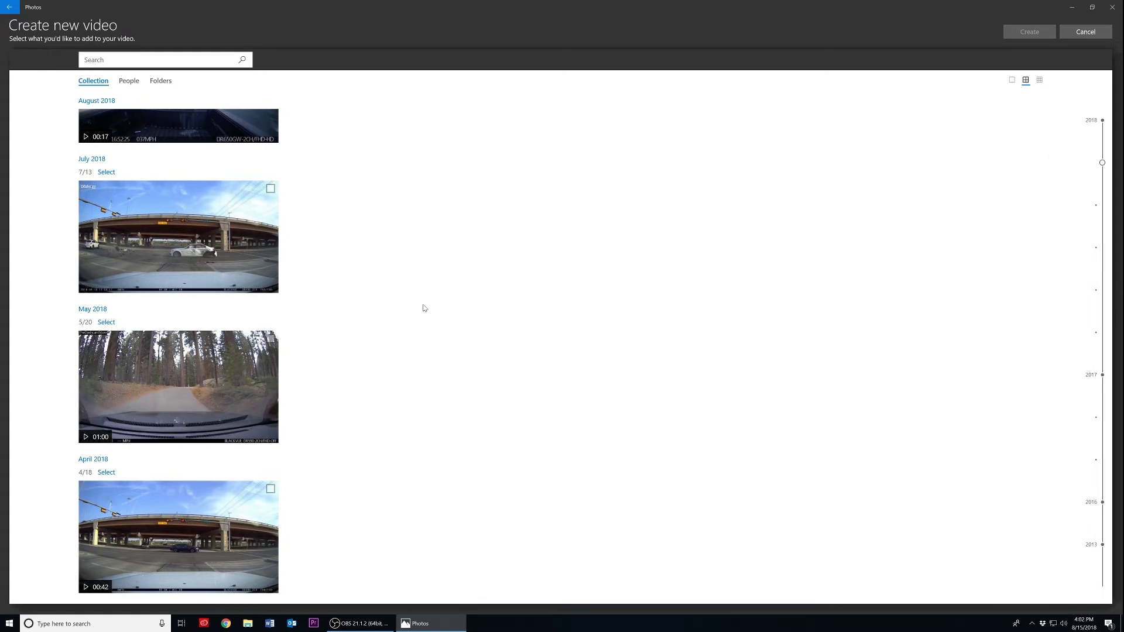
click(239, 349)
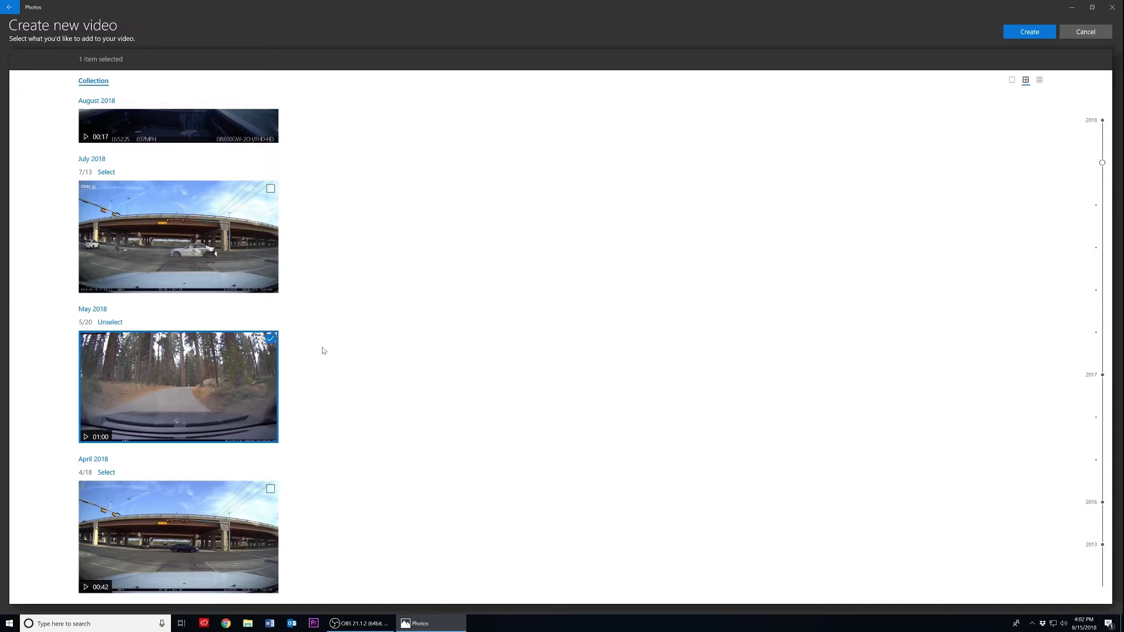
click(1014, 34)
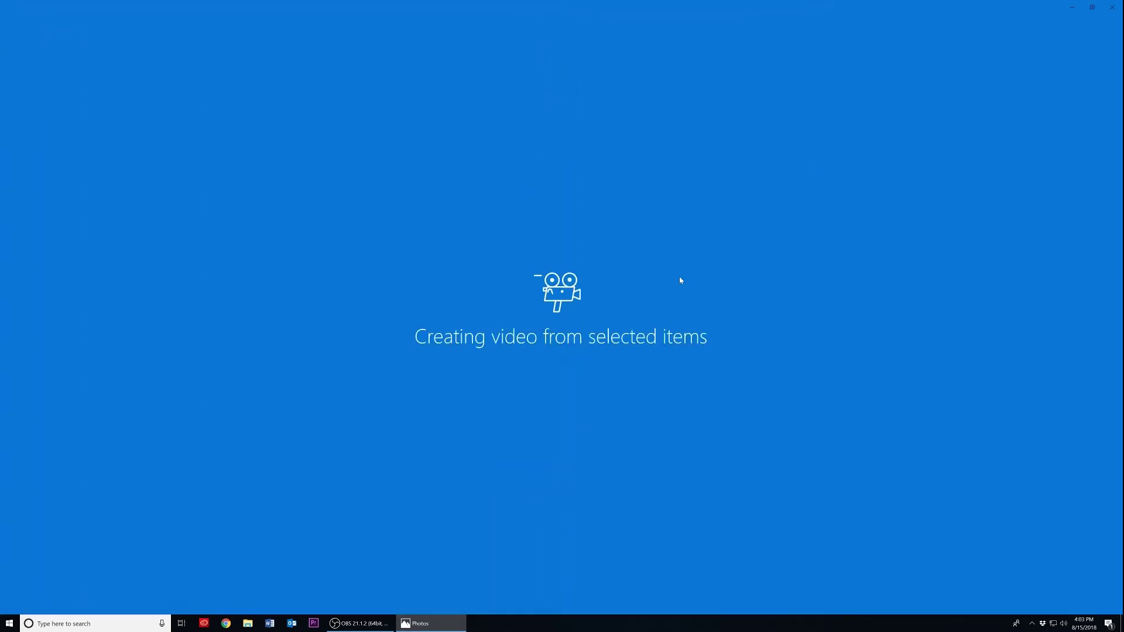
Step: Name the project 'TrimmingVideo' and place the White camper clip on the storyboard for trimming
text(T)
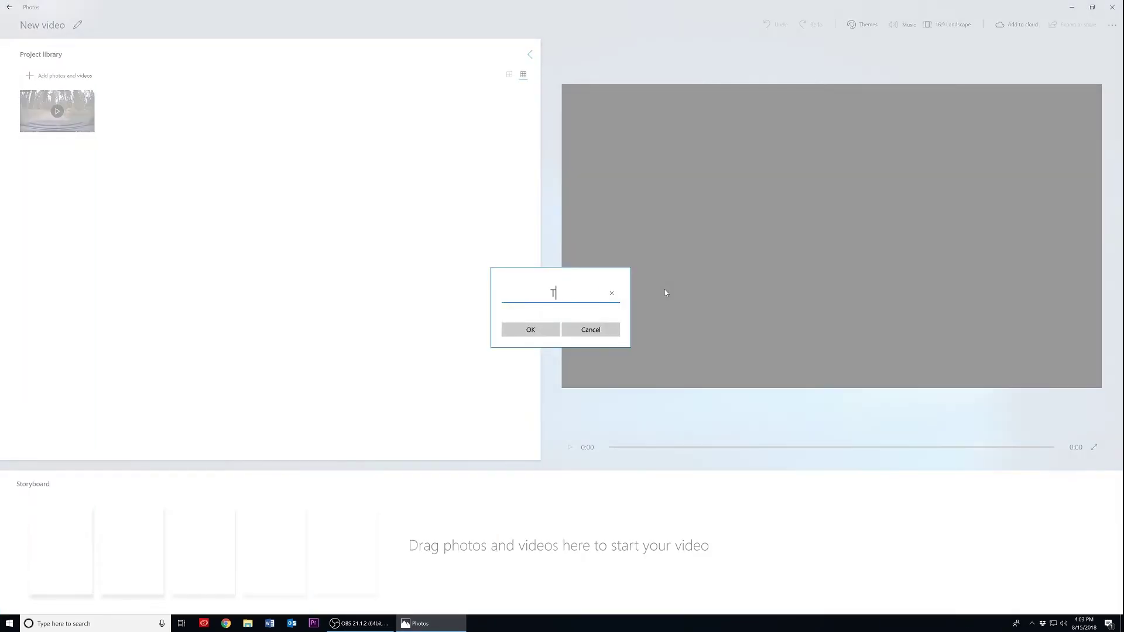
text(rimmingVideo)
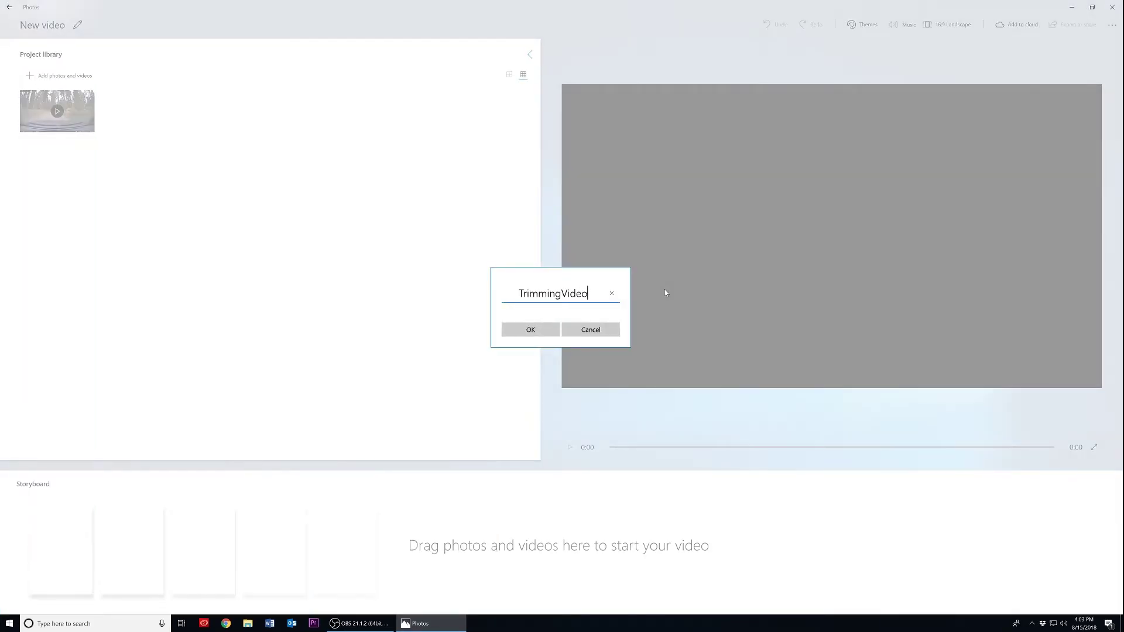
click(531, 330)
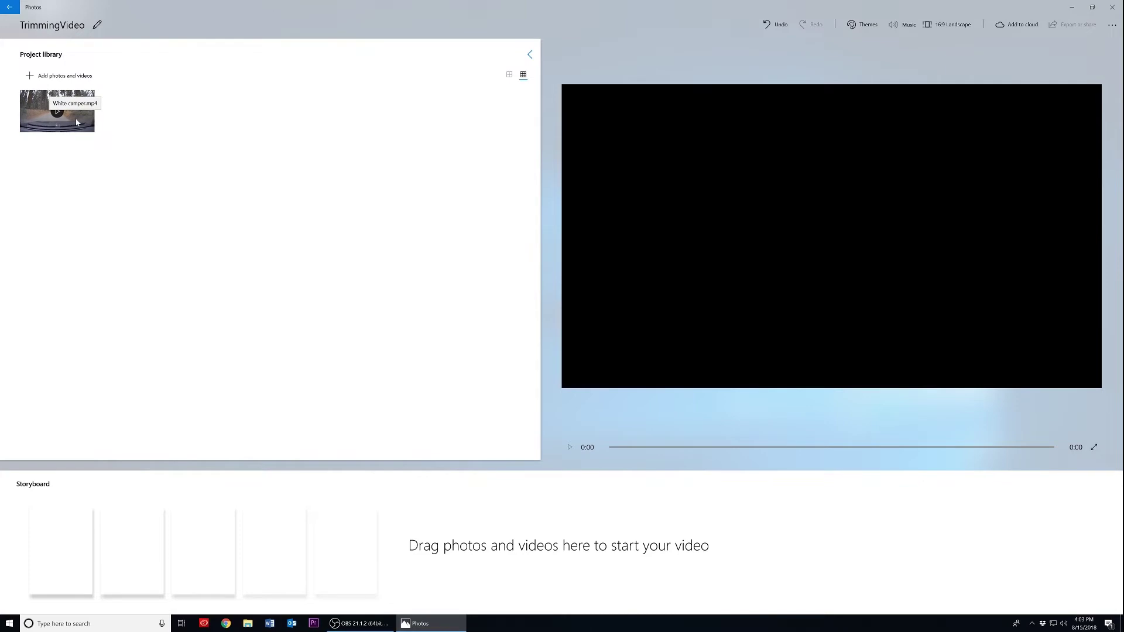
drag(75, 119, 77, 529)
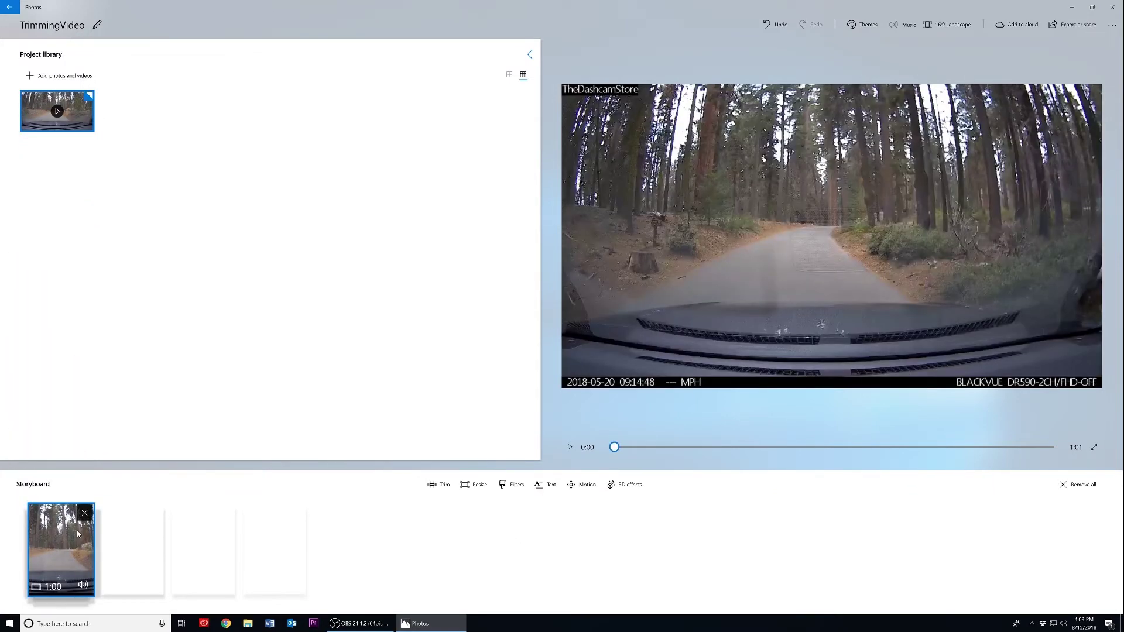
click(444, 485)
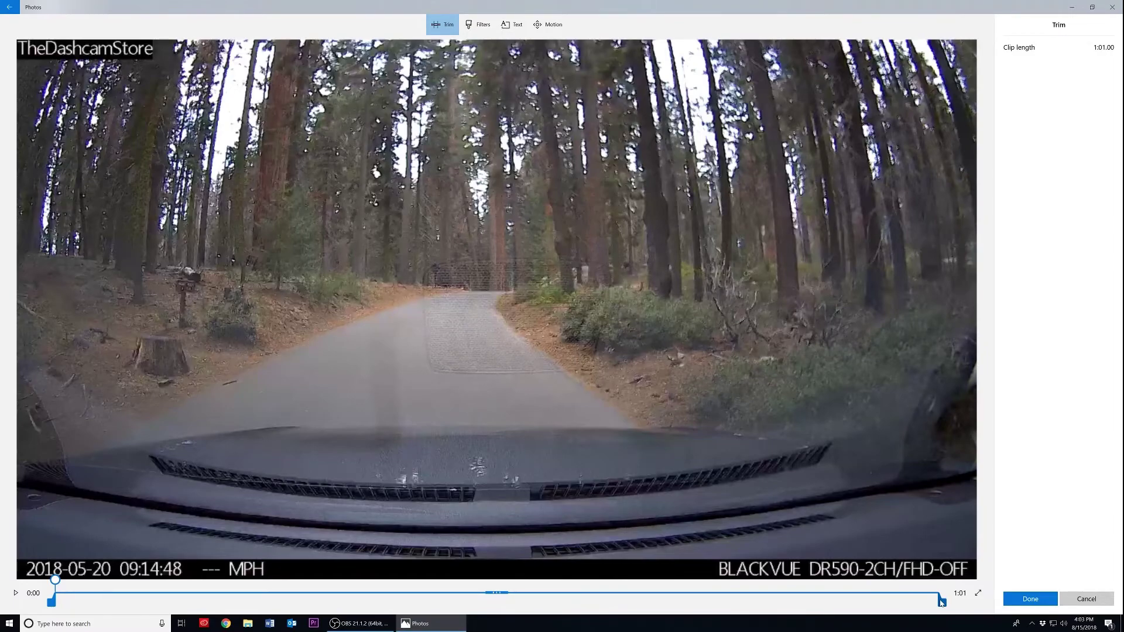
Step: Trim the clip to roughly 0:26–0:52, a 25.67-second section ending as the RV approaches
drag(942, 601, 851, 600)
drag(54, 603, 444, 609)
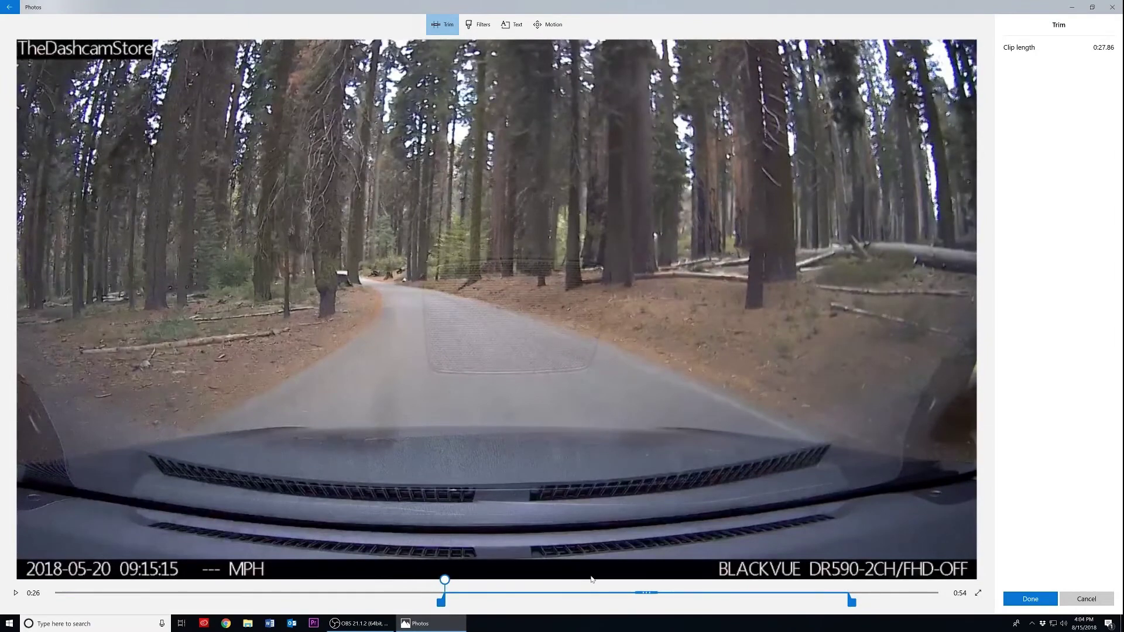
drag(852, 601, 820, 602)
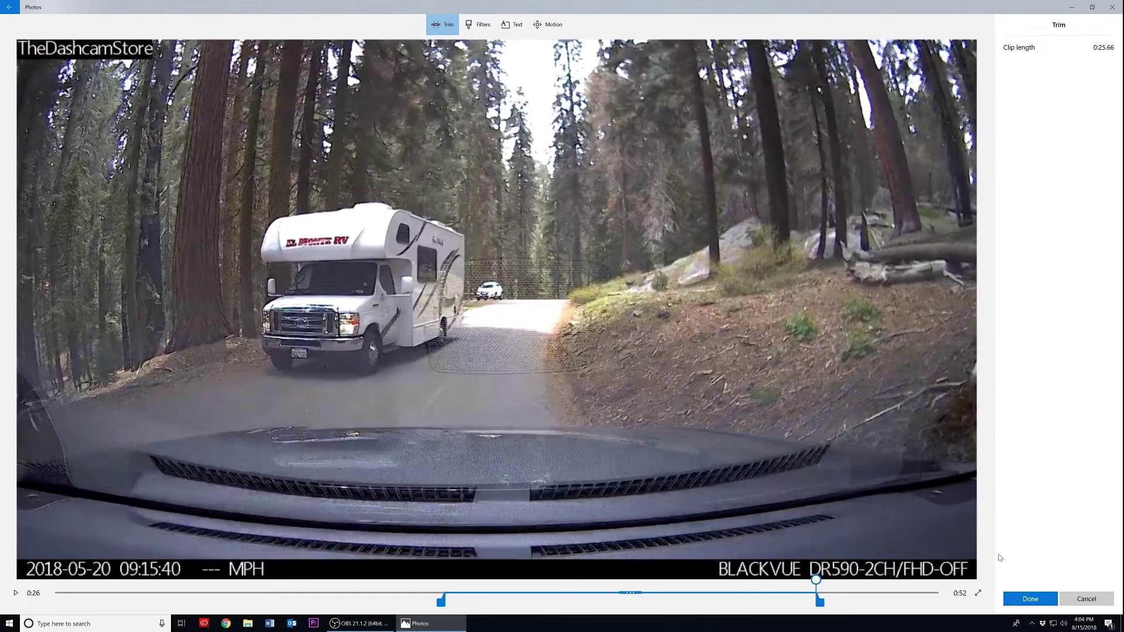
click(1011, 603)
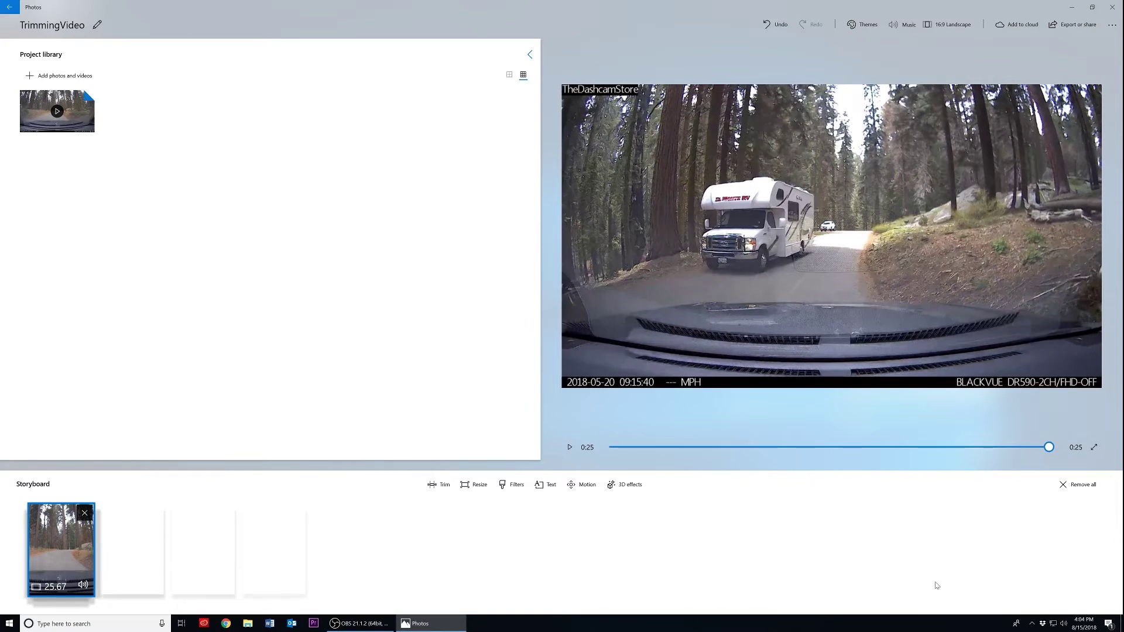
click(908, 29)
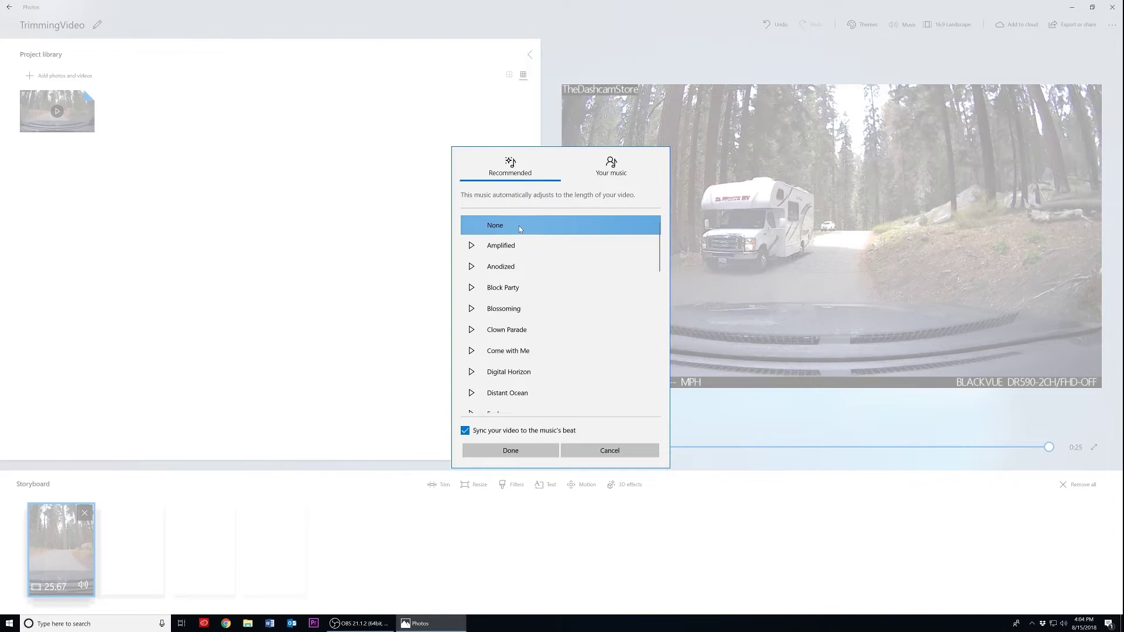
click(497, 448)
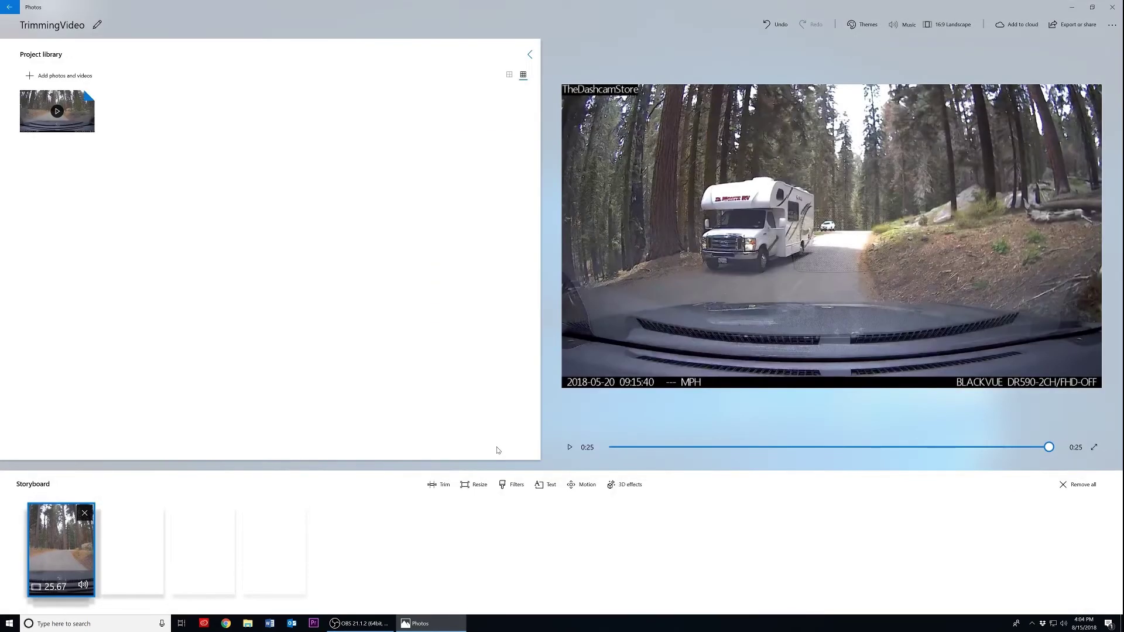
click(909, 25)
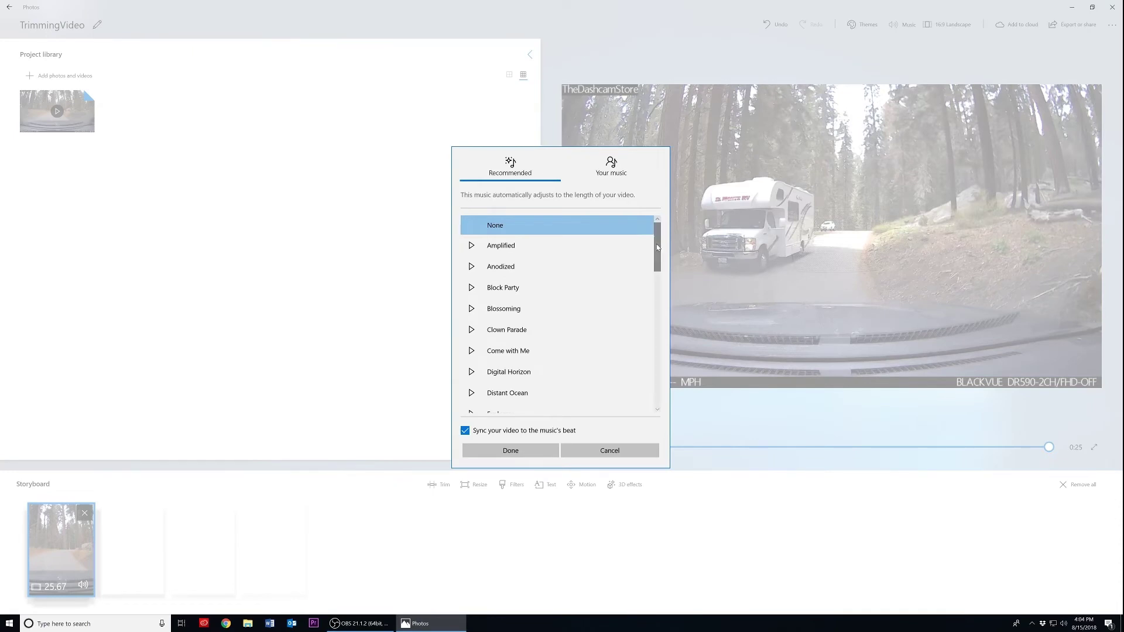
scroll(659, 259, down, 2)
drag(658, 258, 648, 402)
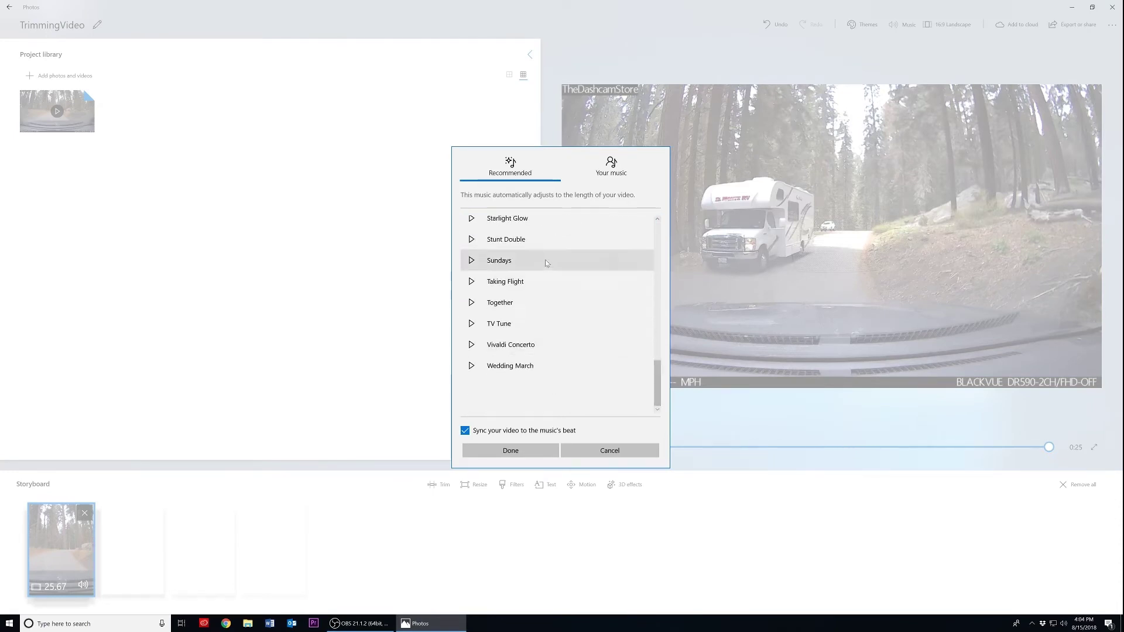
click(613, 170)
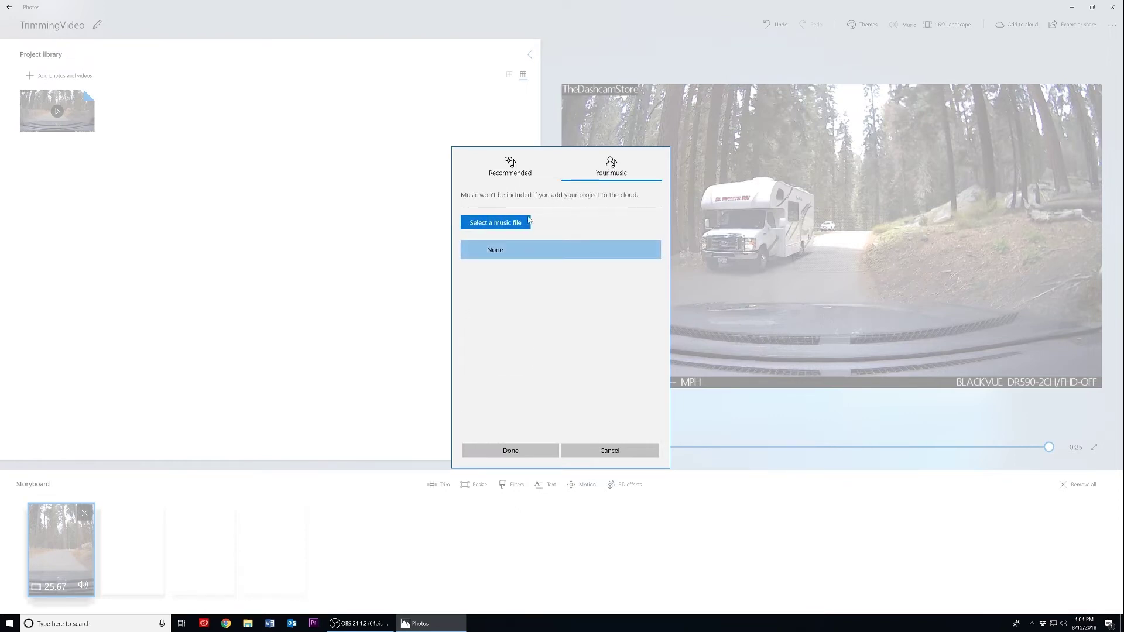
click(515, 225)
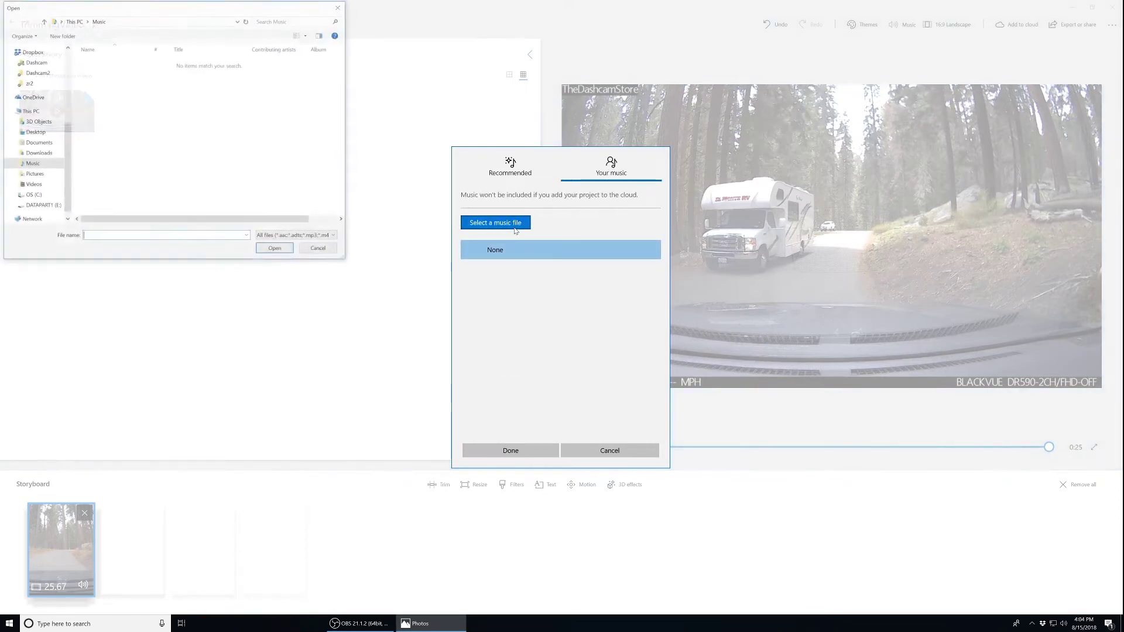
click(330, 253)
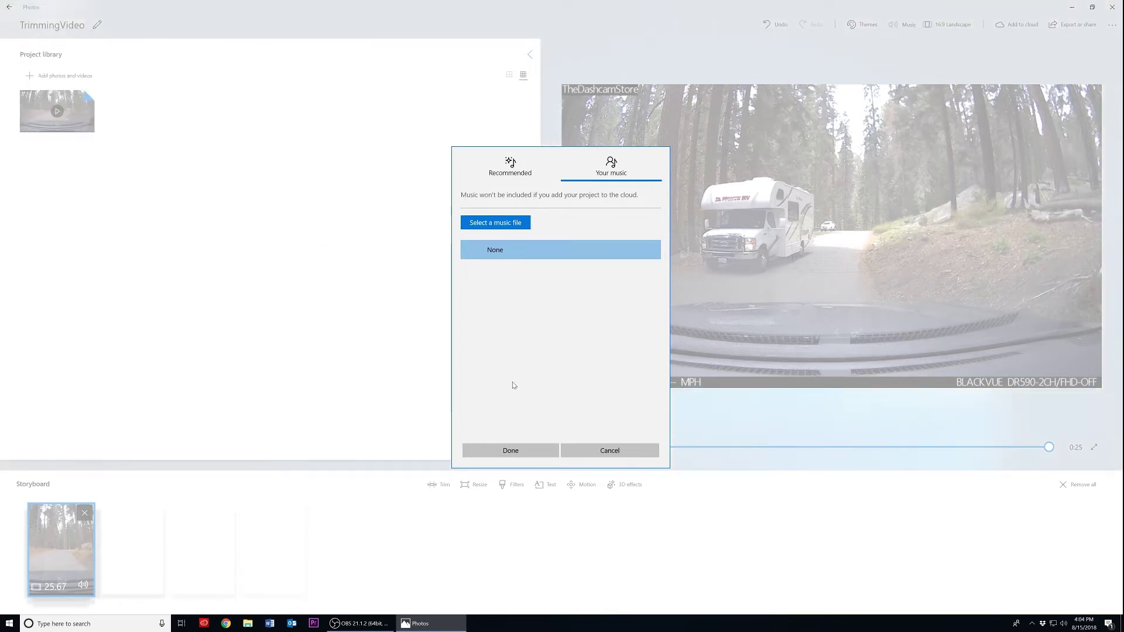
click(583, 452)
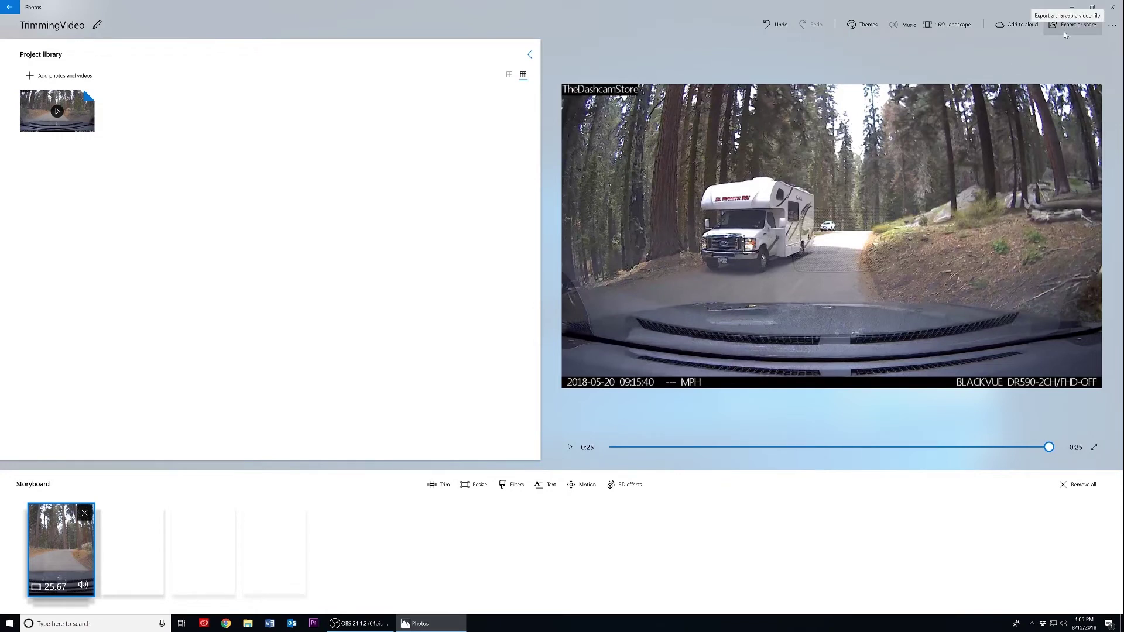
Step: Export TrimmingVideo at L (Large) size as TrimmingVideo_Large.mp4 in Exported Videos
click(1047, 34)
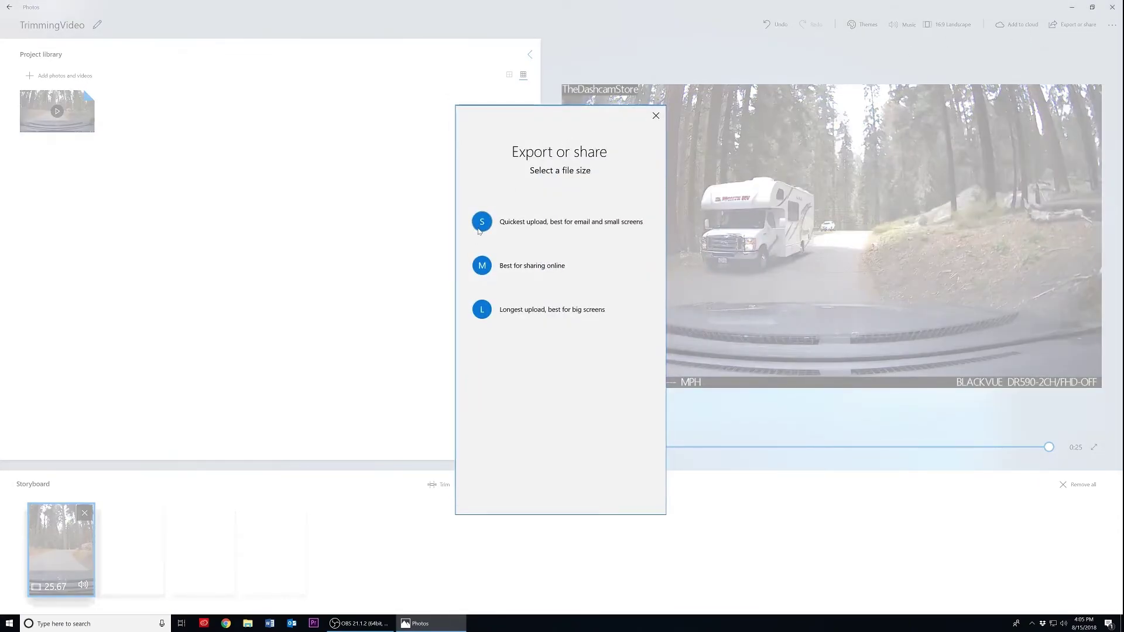
click(475, 316)
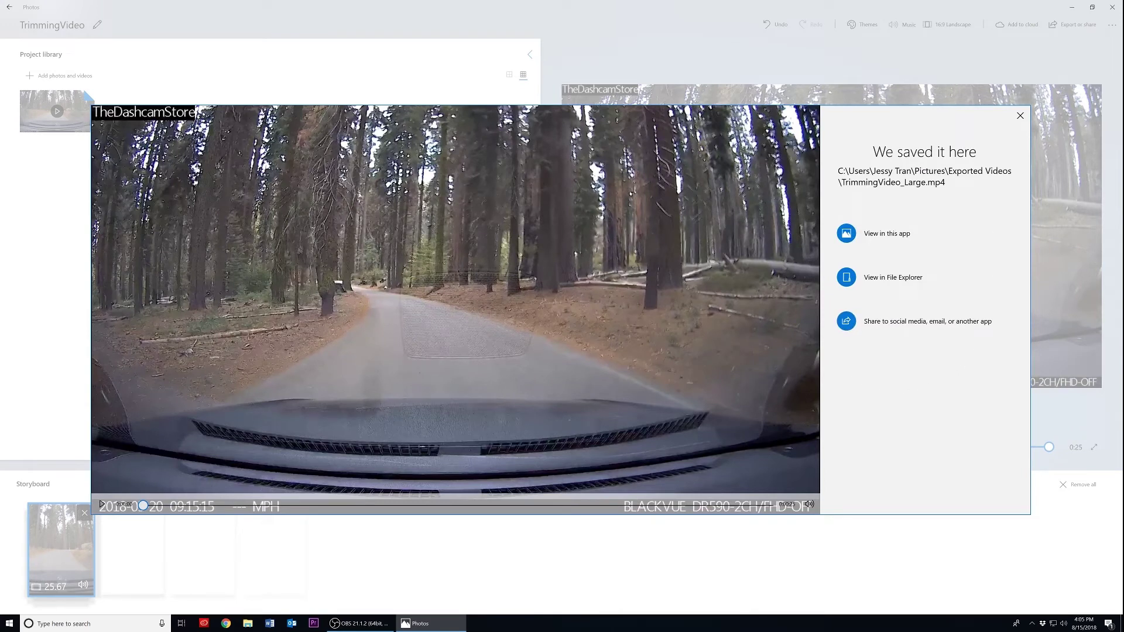
drag(915, 171, 945, 171)
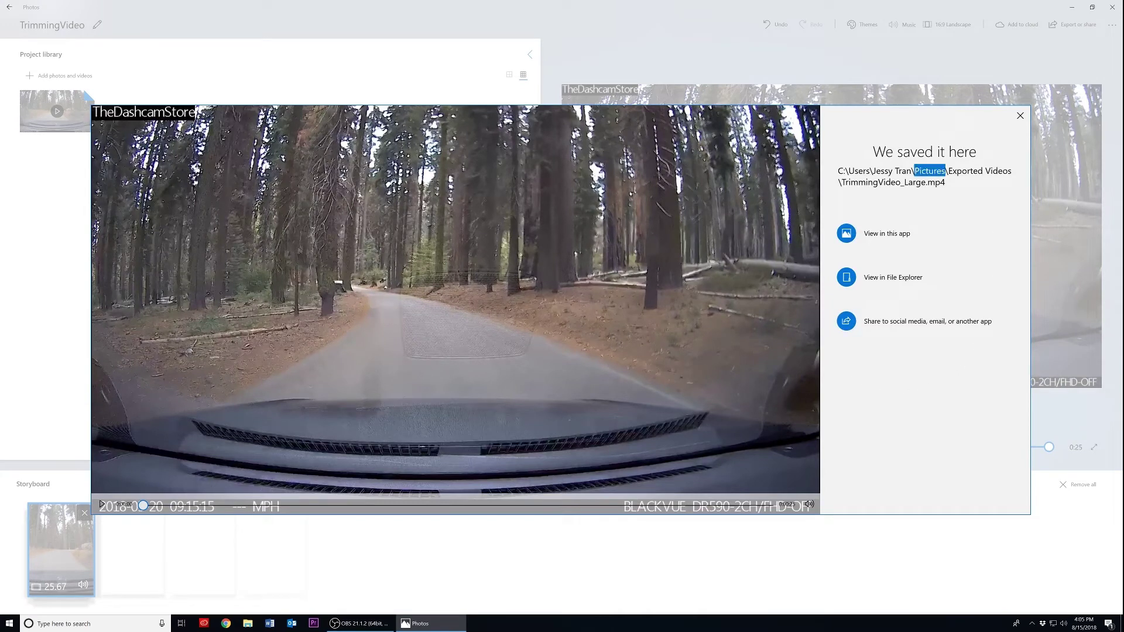
click(976, 219)
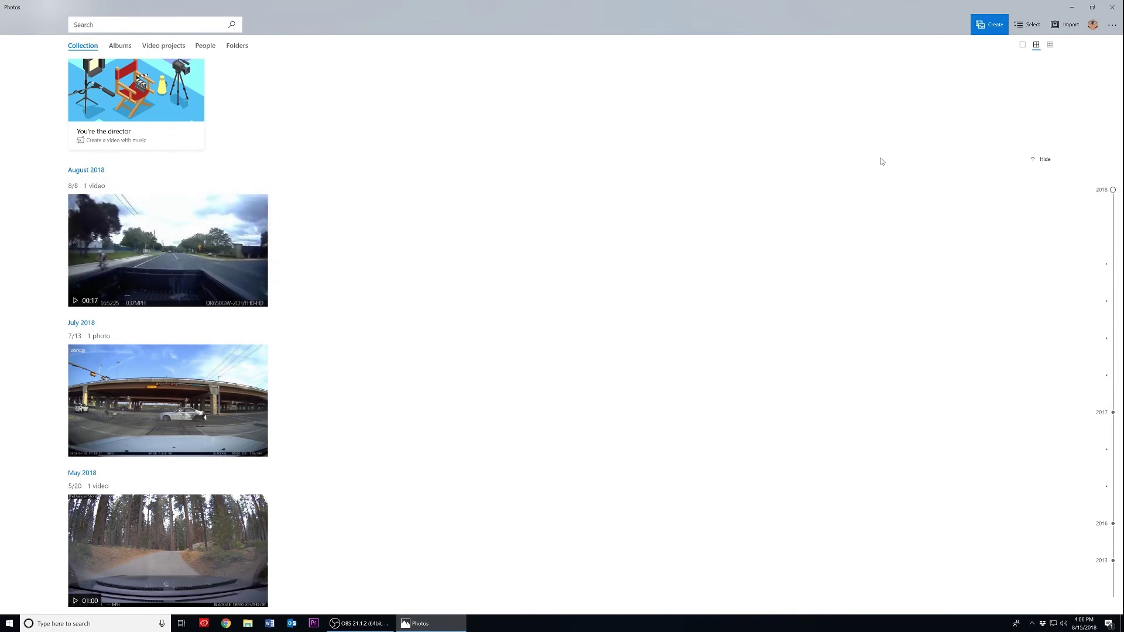
Step: Start a custom video and select the May 2017 and February 2017 dashcam clips
click(996, 34)
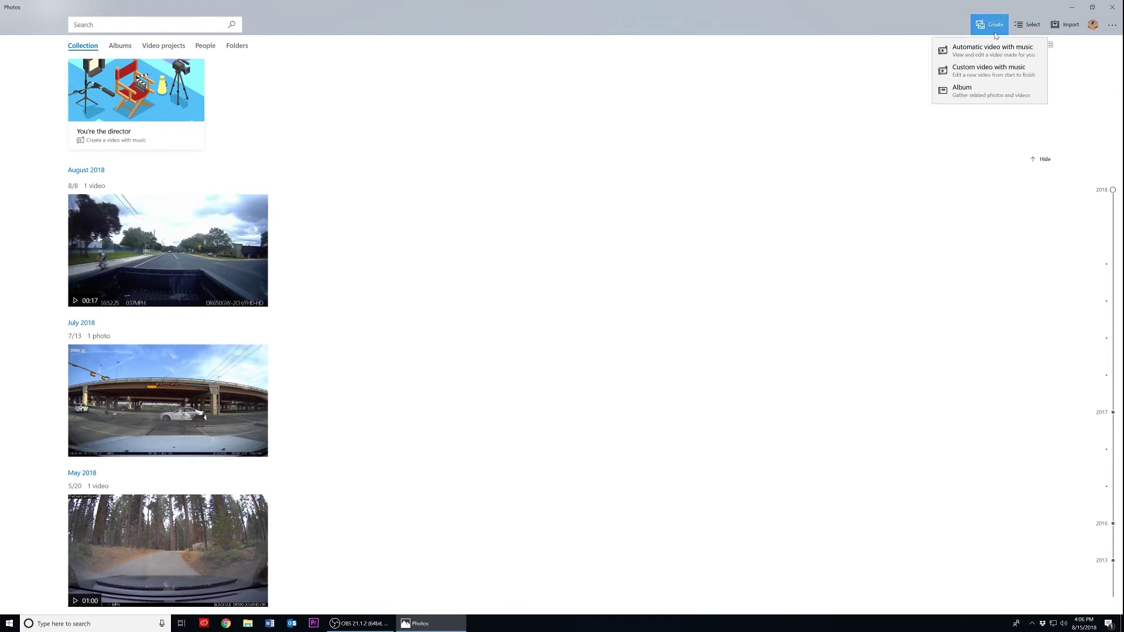
click(944, 76)
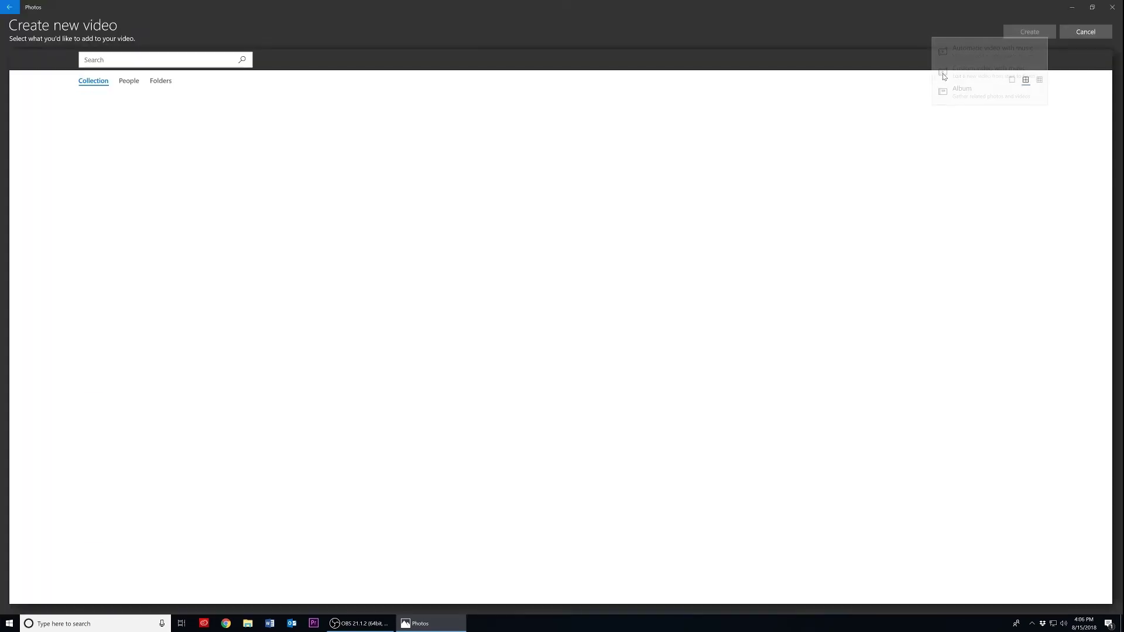
scroll(846, 253, down, 3)
scroll(845, 253, down, 3)
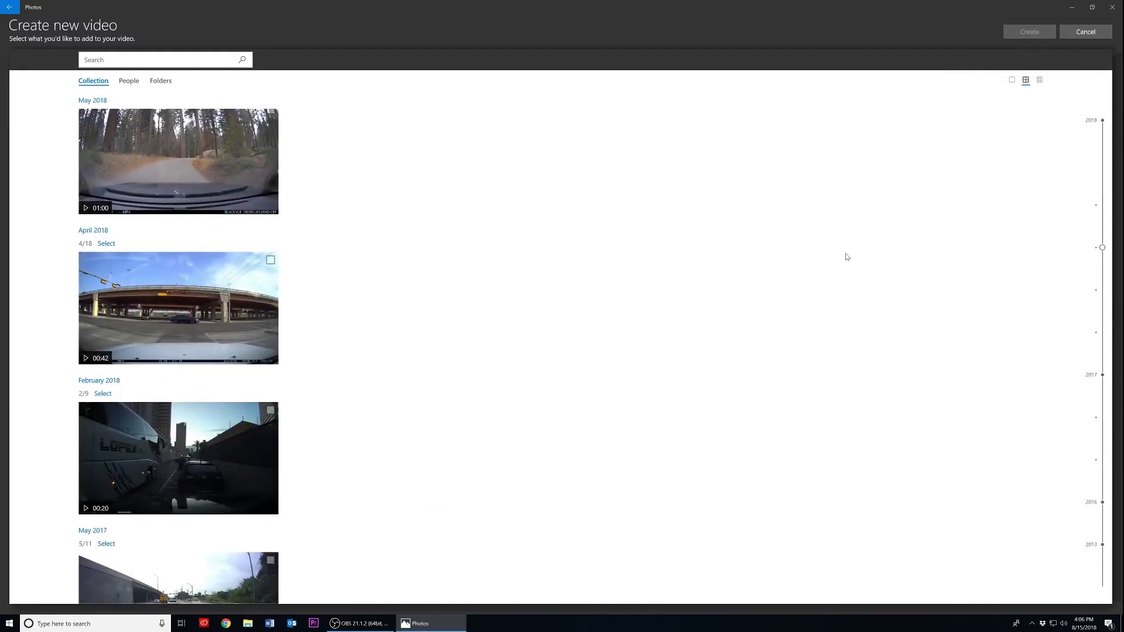
scroll(845, 253, down, 5)
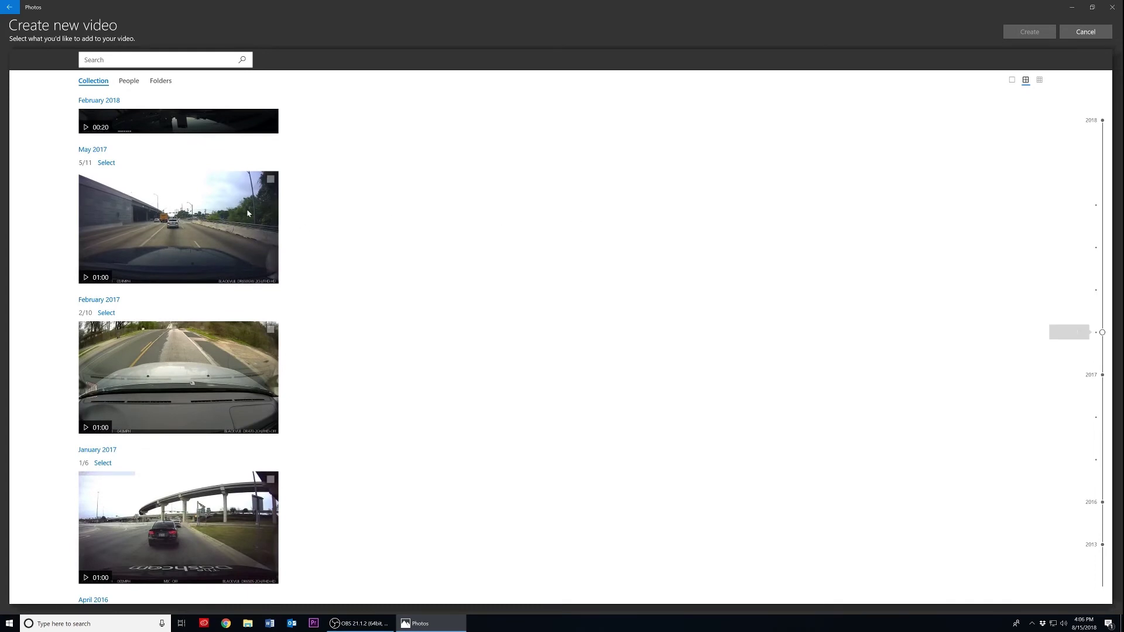
click(233, 208)
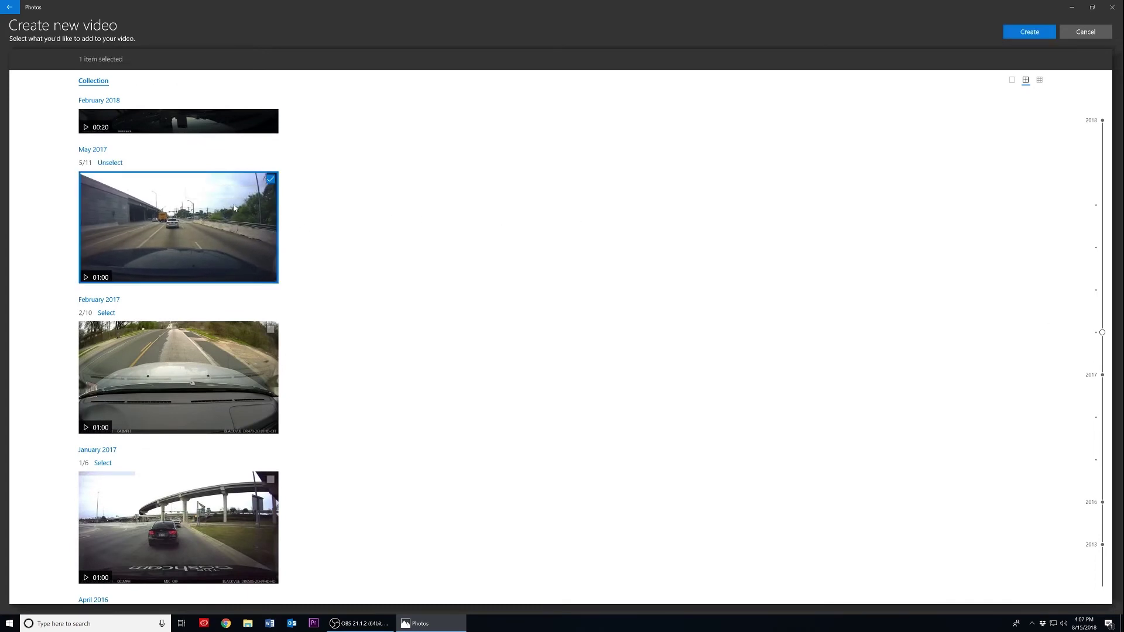
click(270, 329)
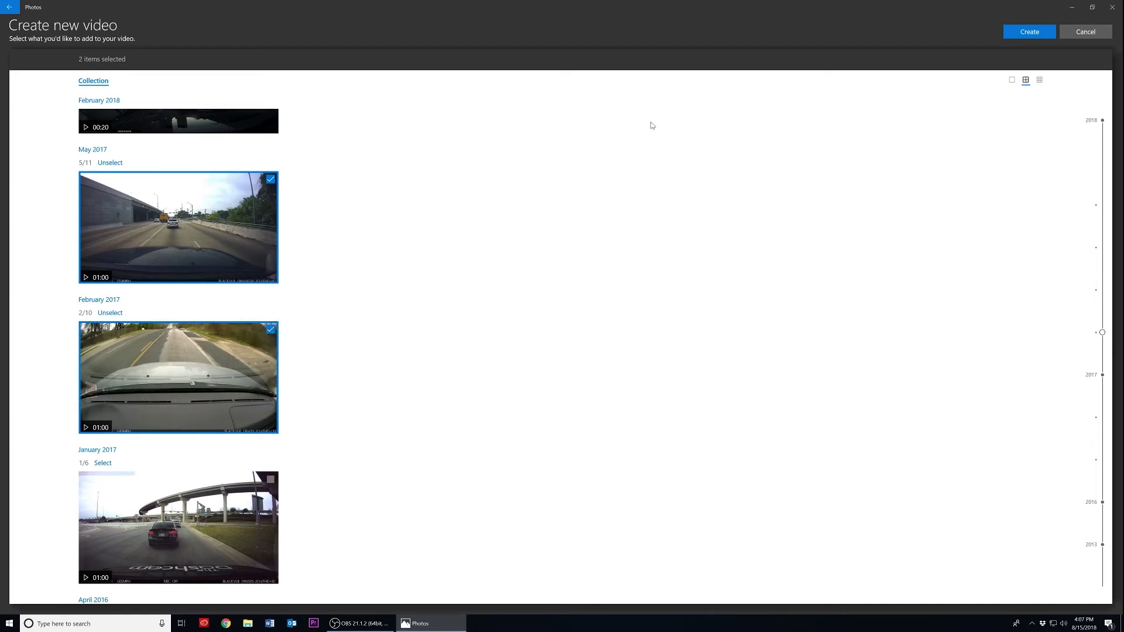
Step: Create the video project from both clips and name it 'CombiningFootage'
click(1016, 37)
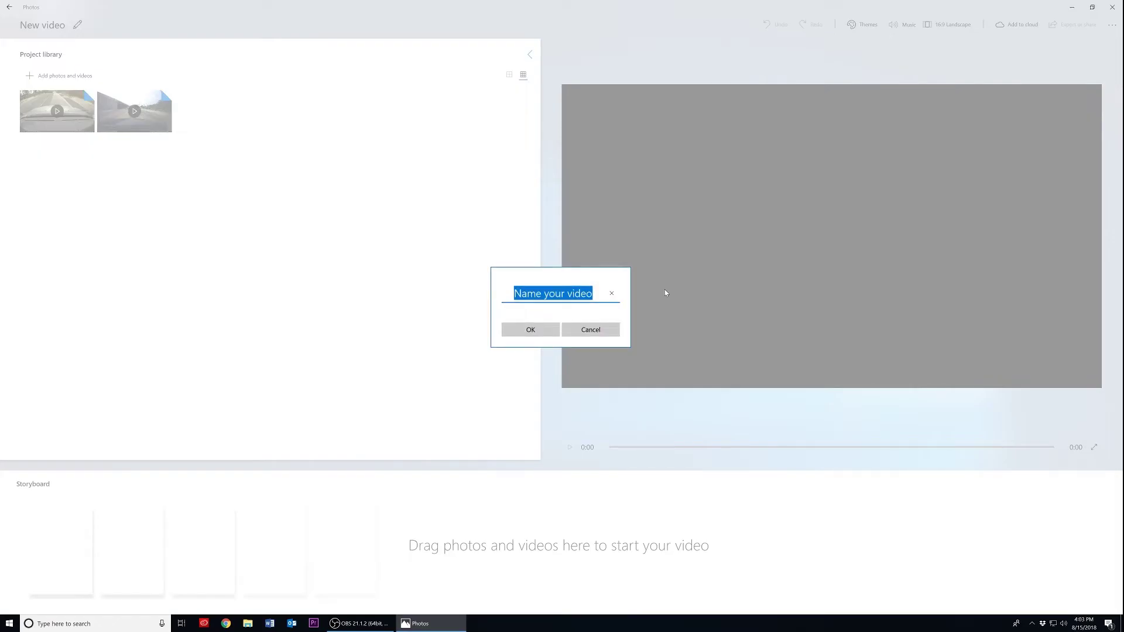
text(Combinn)
key(BackSpace)
text(ingFootage)
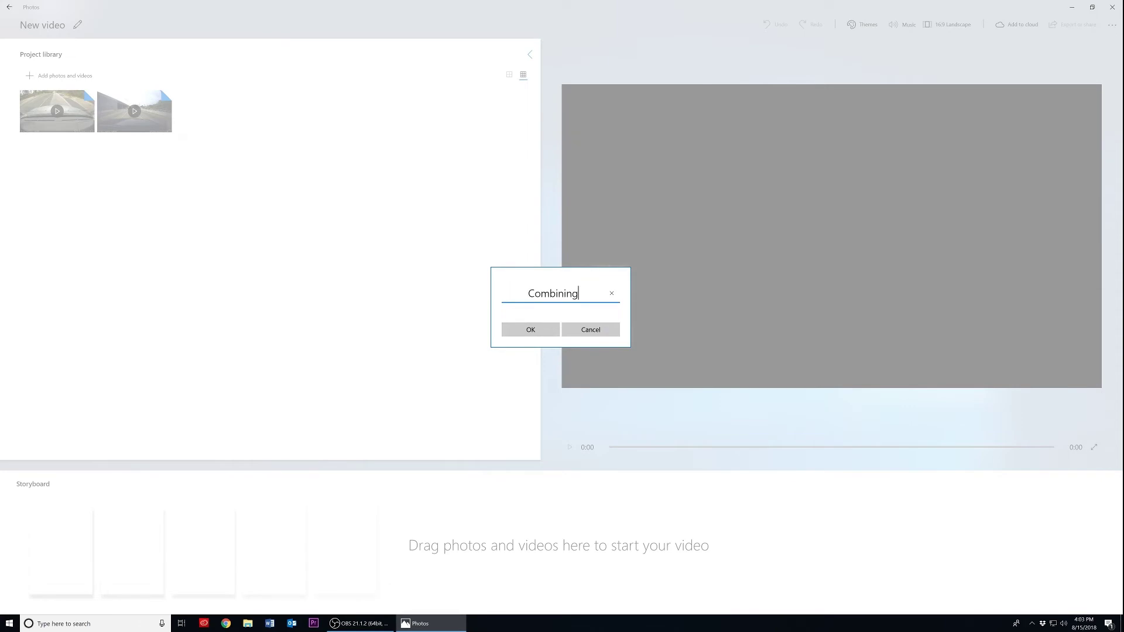
Step: Confirm the CombiningFootage name and place both library clips on the storyboard, totalling 2:01
click(536, 332)
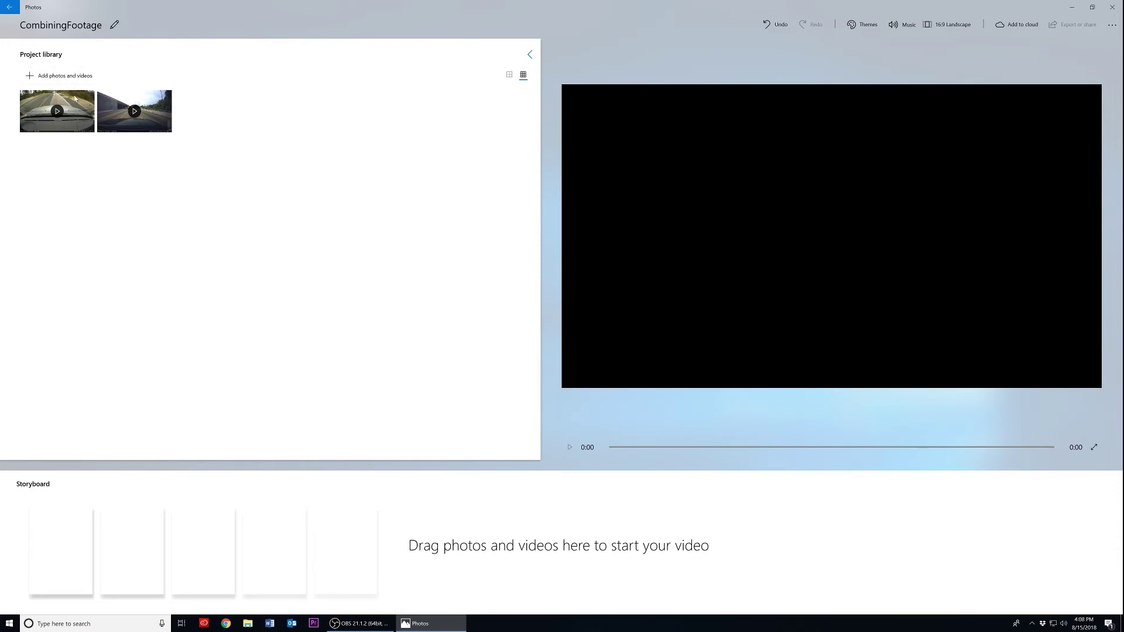
drag(65, 124, 65, 556)
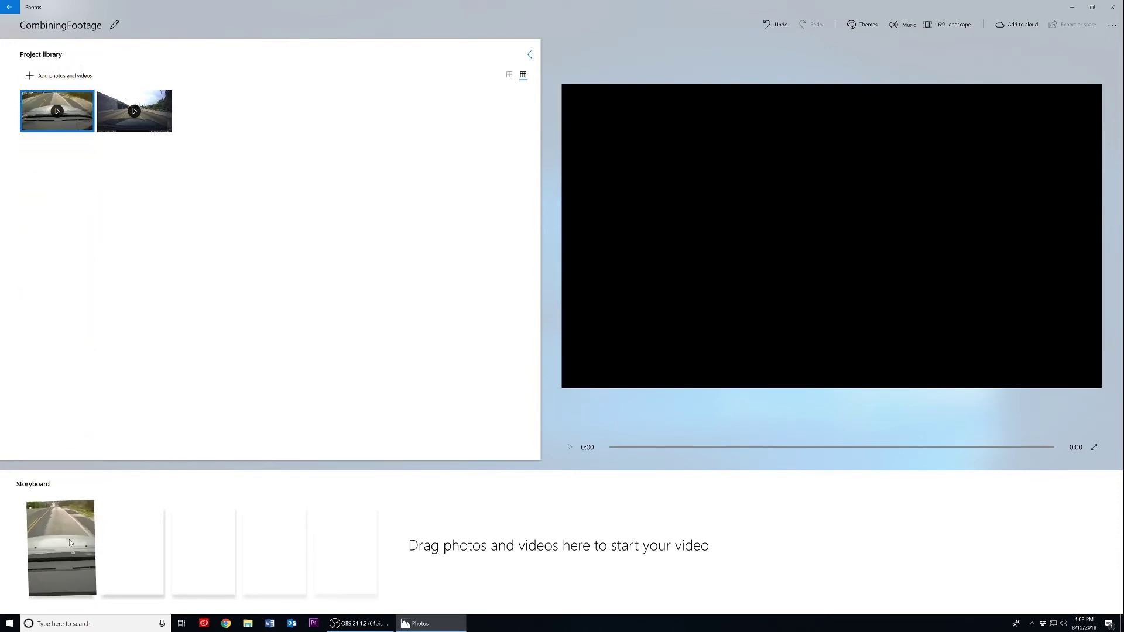
drag(156, 103, 134, 547)
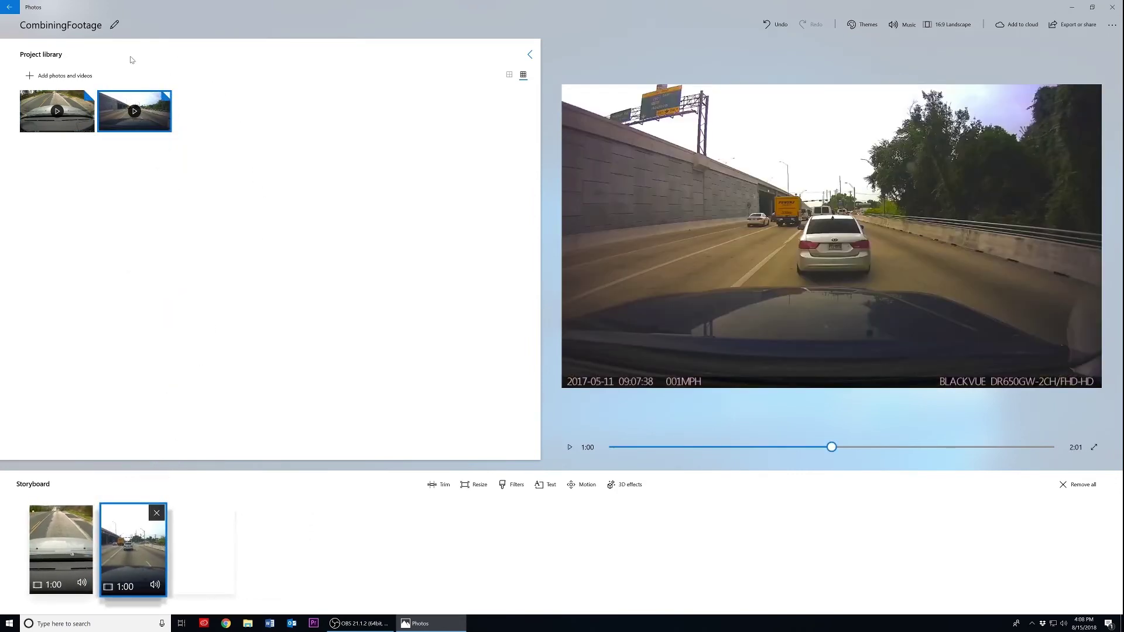
click(89, 81)
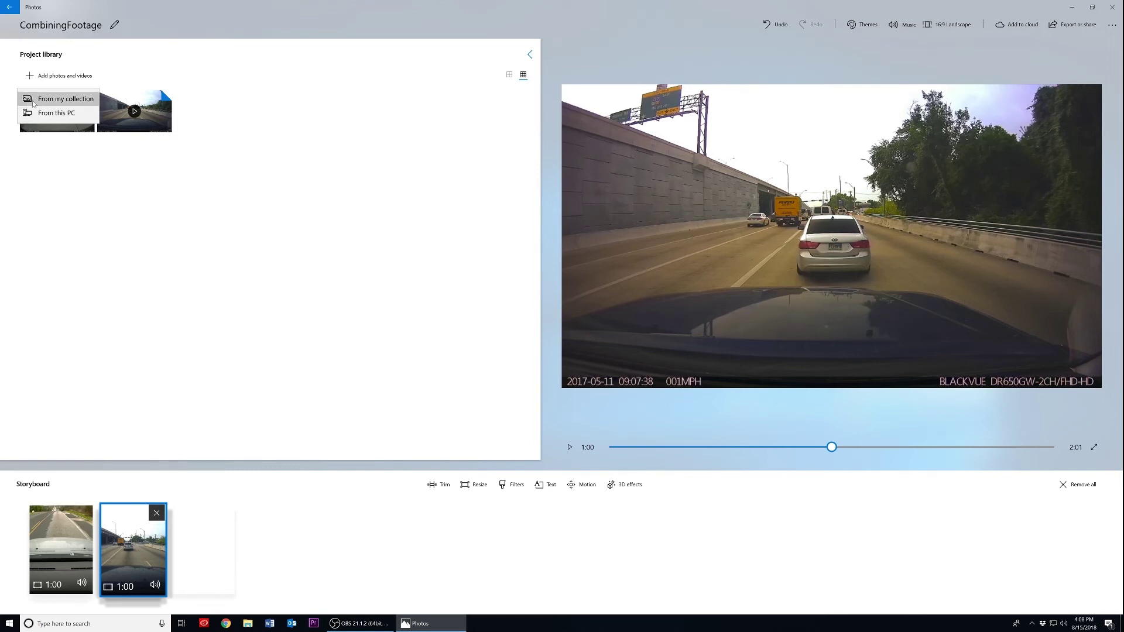
Step: Add the January 2017 overpass clip from the collection and move it to the storyboard's first slot
click(34, 103)
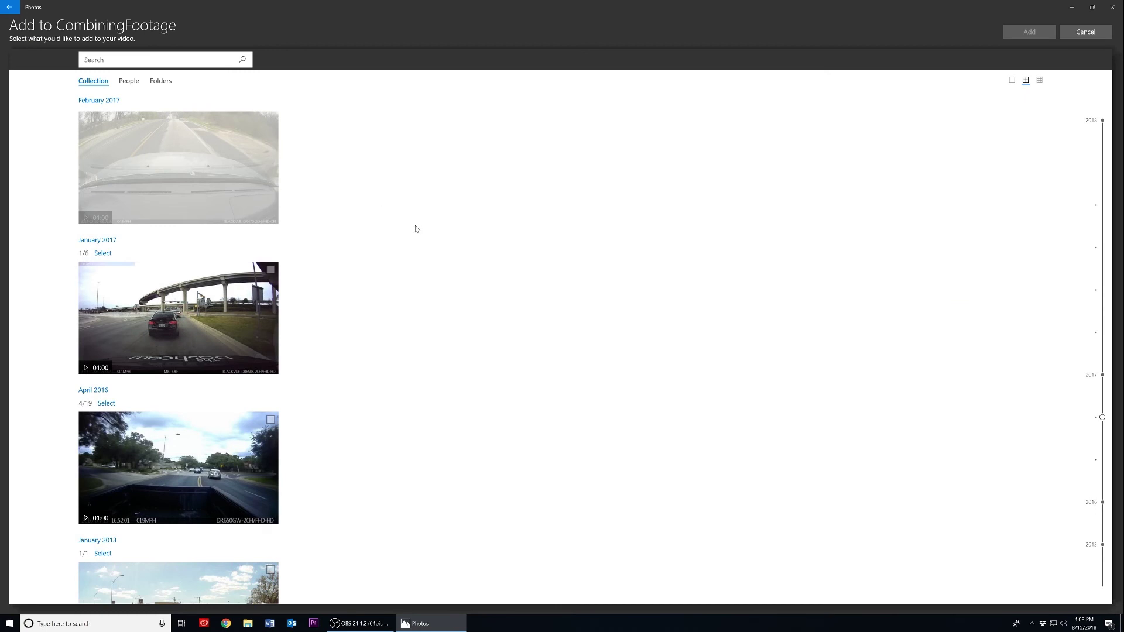
click(271, 287)
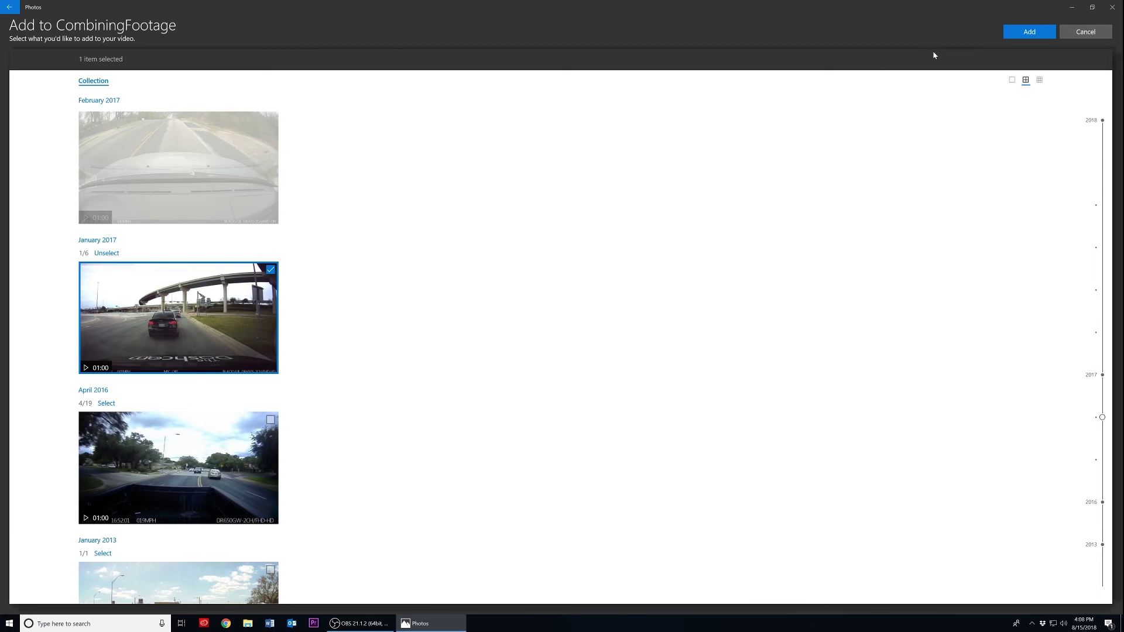
click(1009, 37)
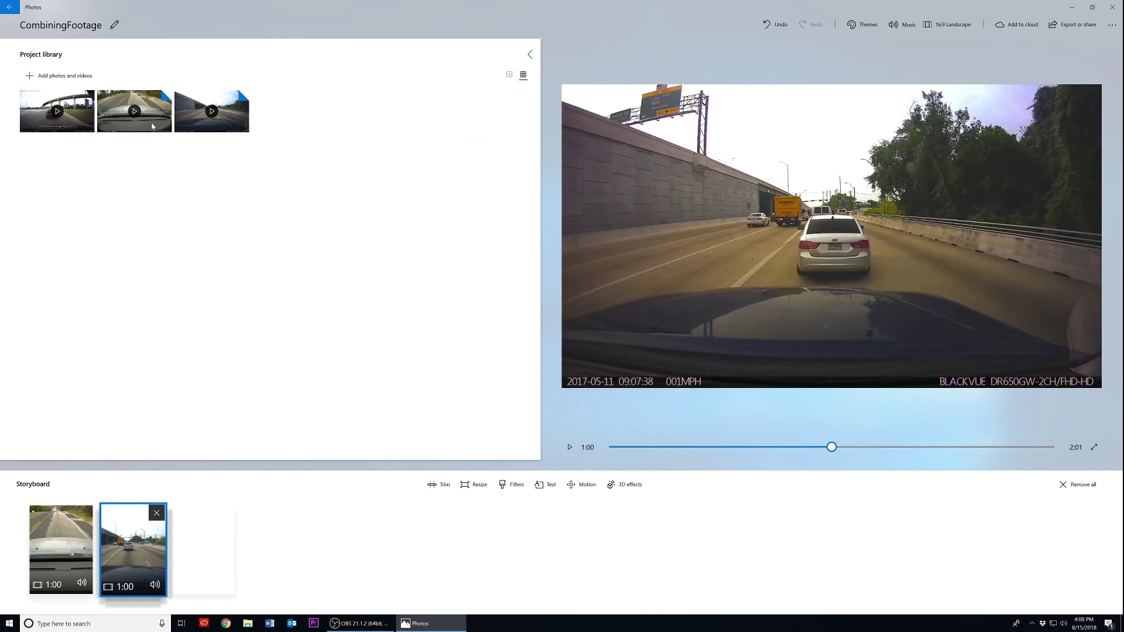
drag(61, 115, 213, 559)
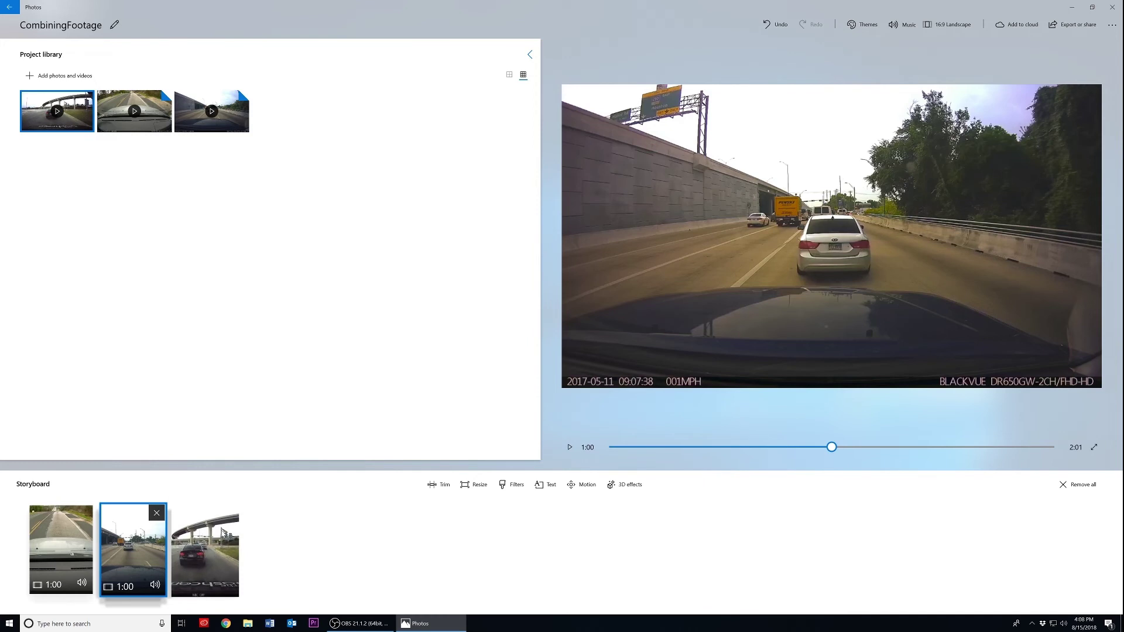
click(222, 534)
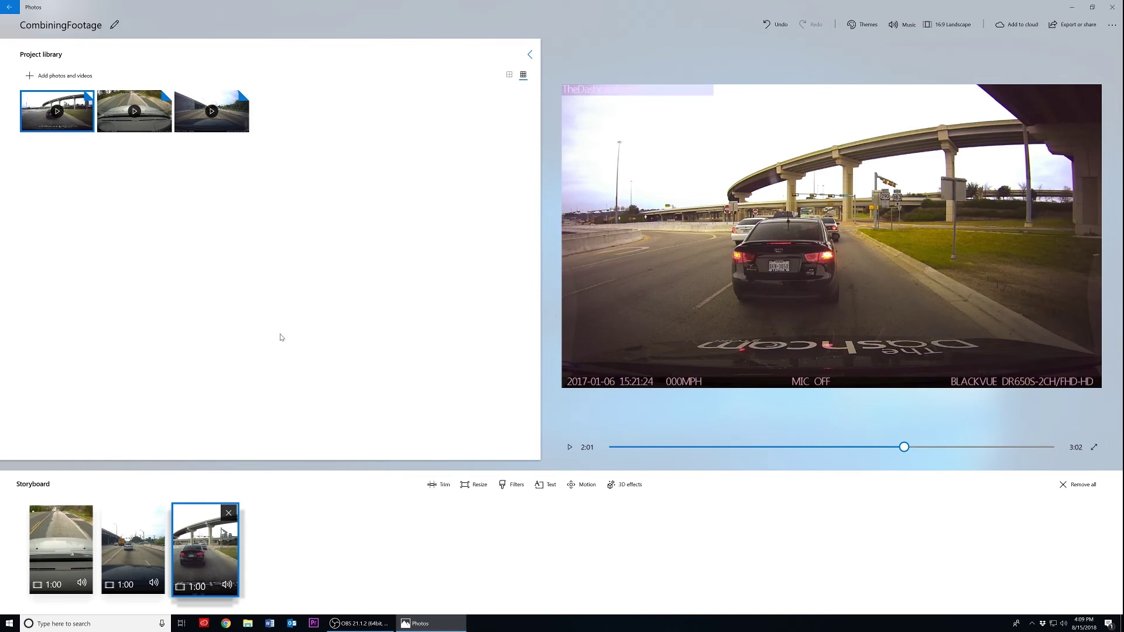
drag(186, 528, 223, 553)
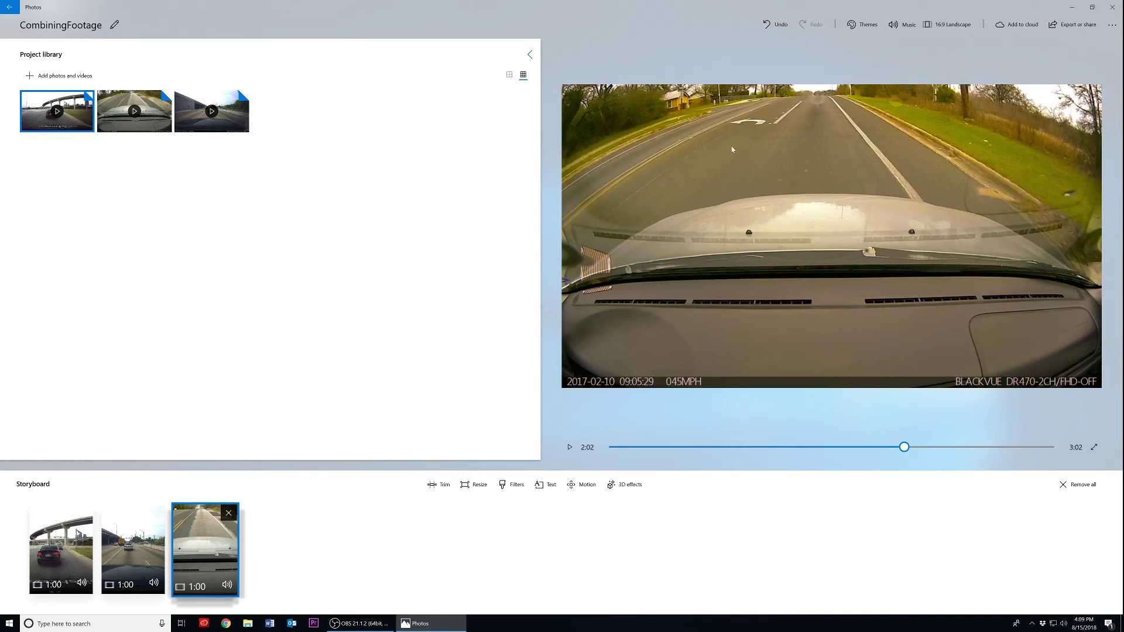
Step: Set the background music to None
click(907, 27)
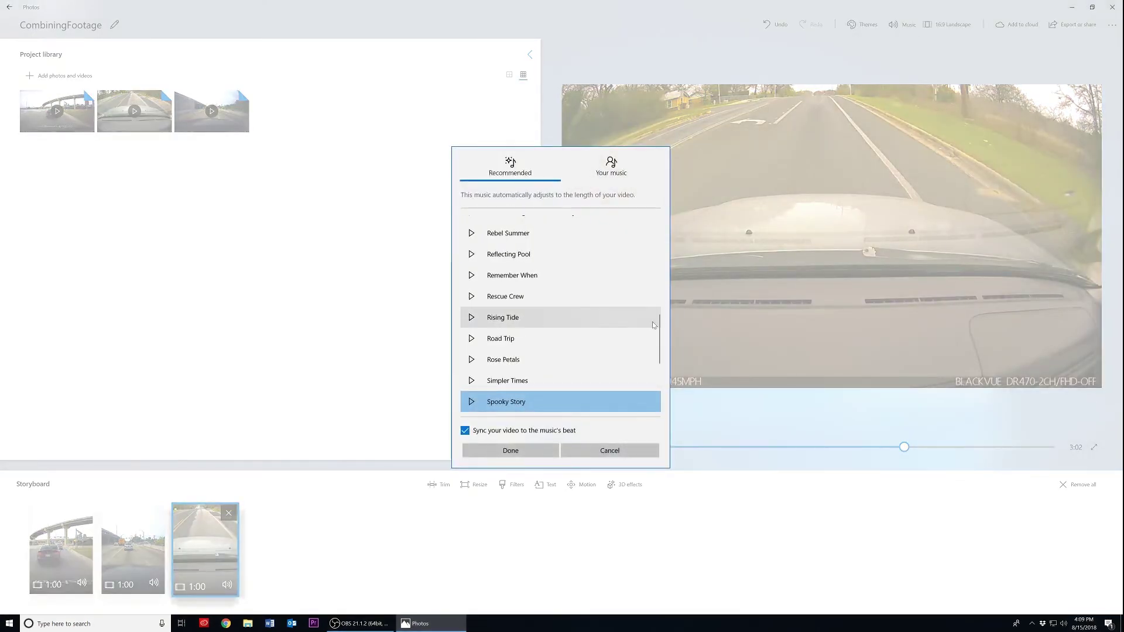
drag(661, 326, 666, 228)
click(558, 225)
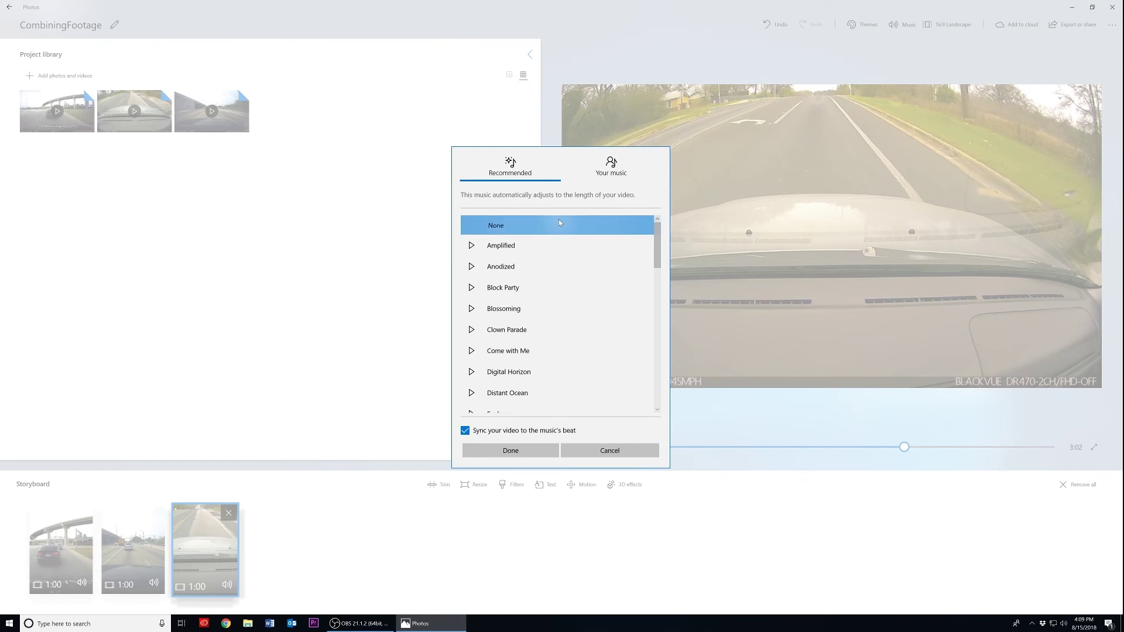
click(510, 451)
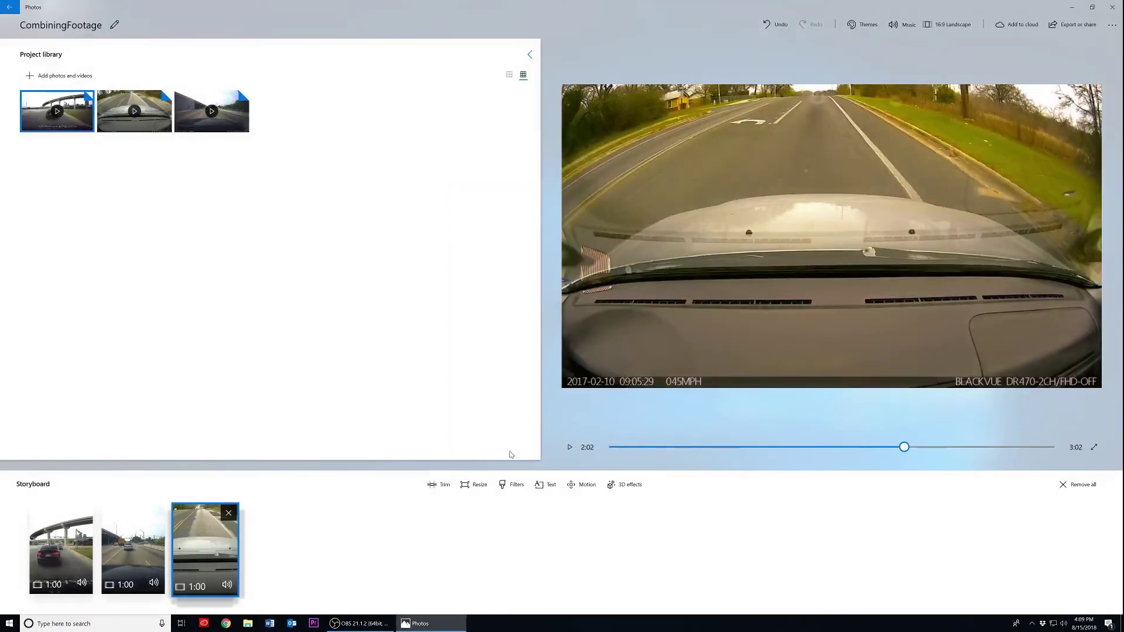
Step: Check the Your music option, cancel choosing a music file, and keep no music
click(906, 24)
scroll(528, 266, down, 10)
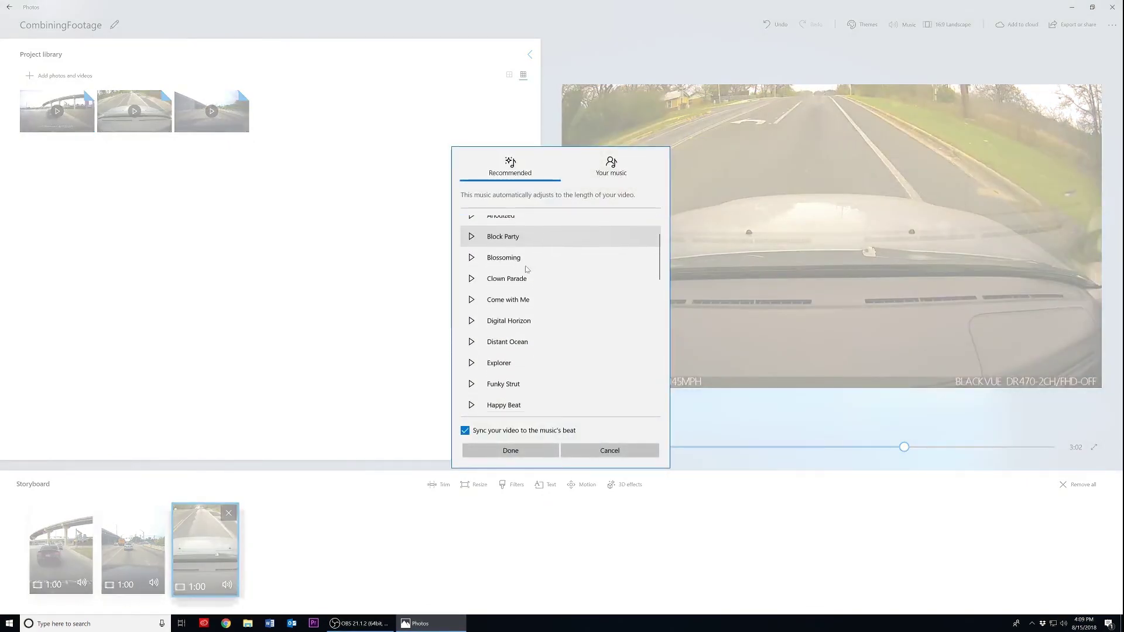
scroll(528, 273, down, 10)
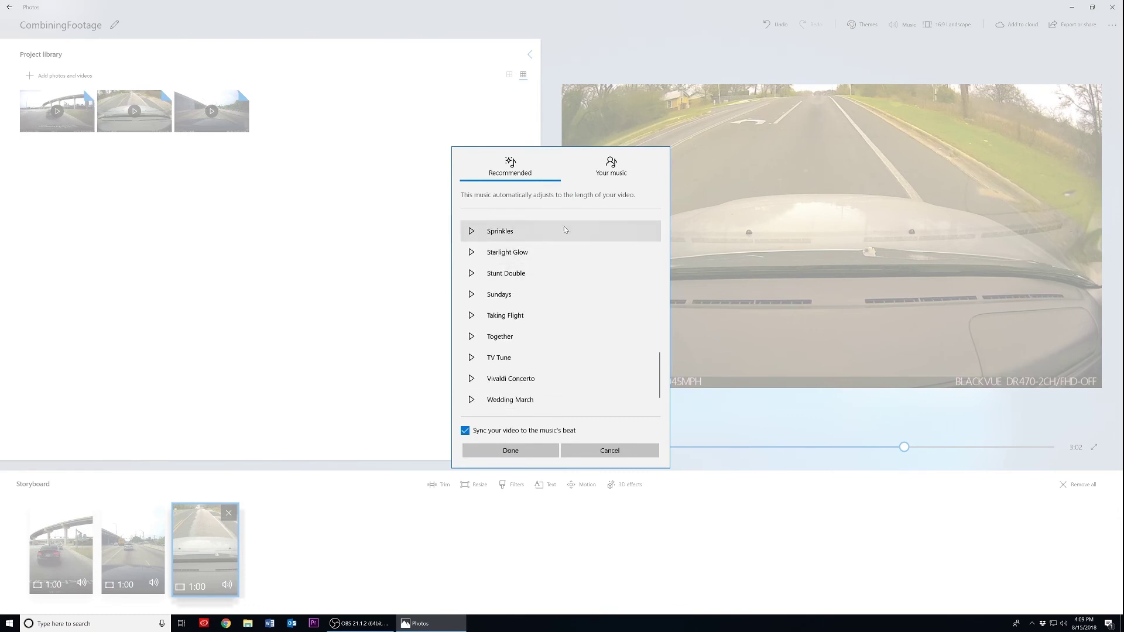
click(605, 172)
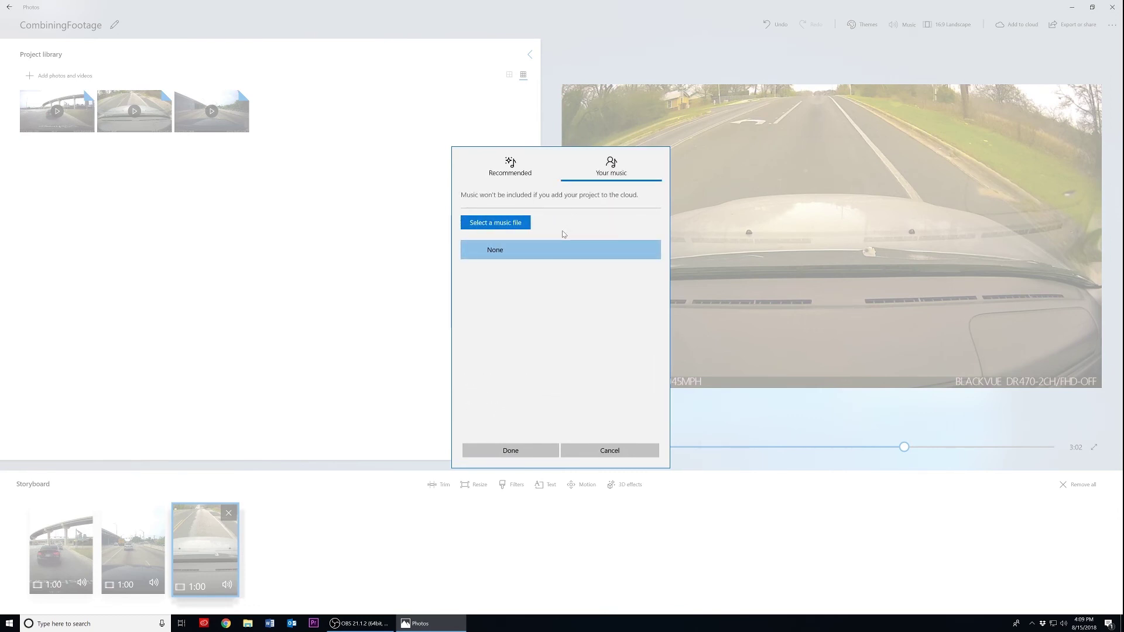
click(463, 228)
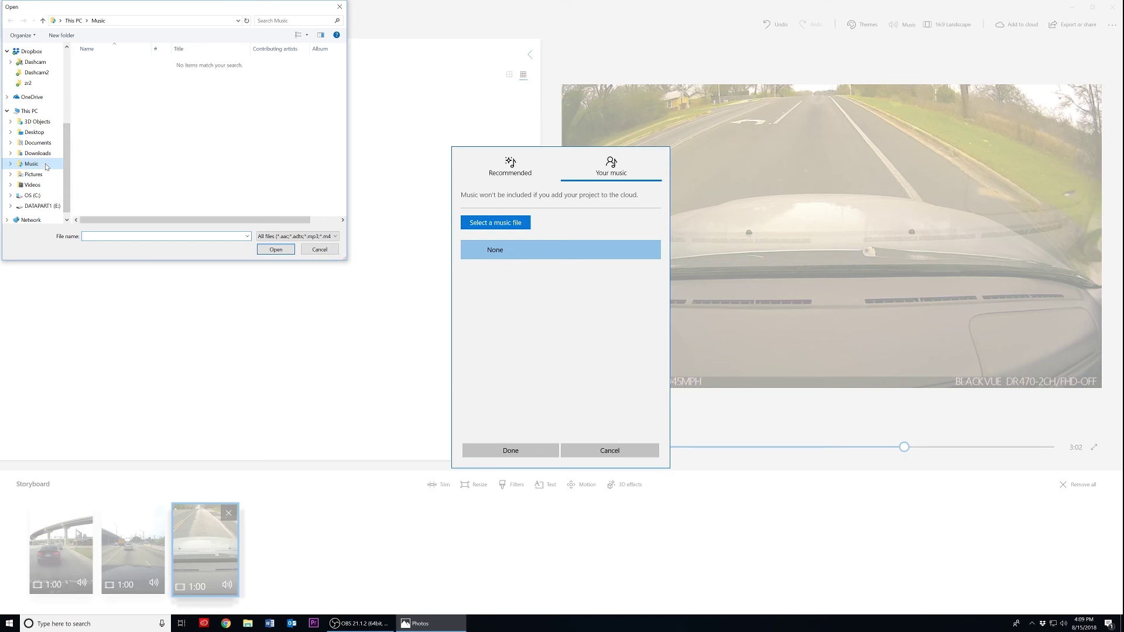
click(317, 250)
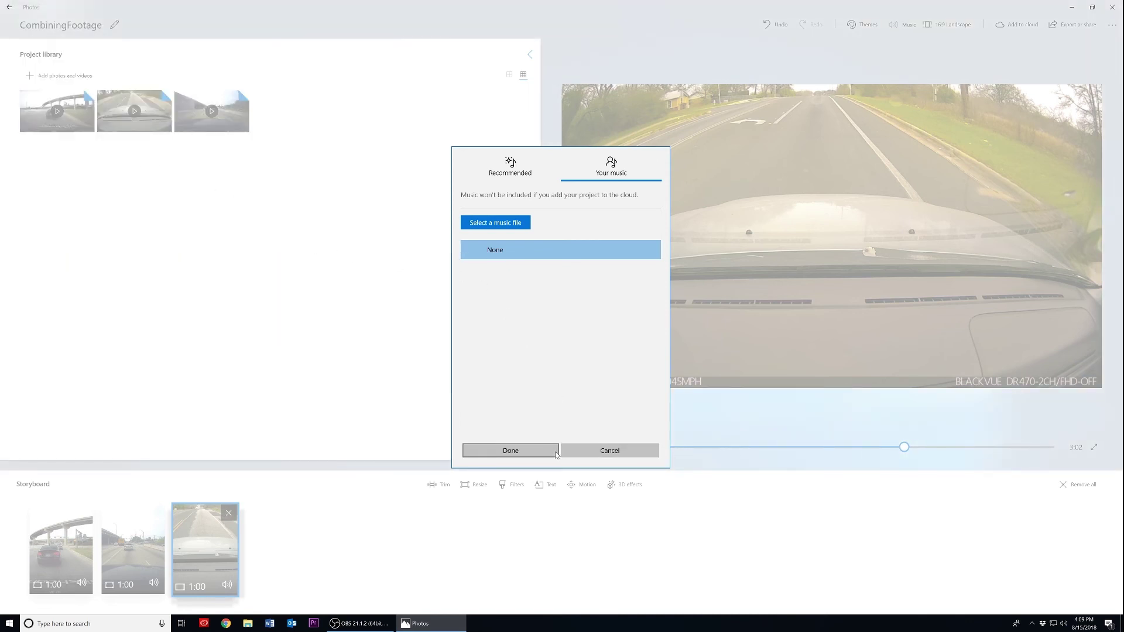
click(556, 453)
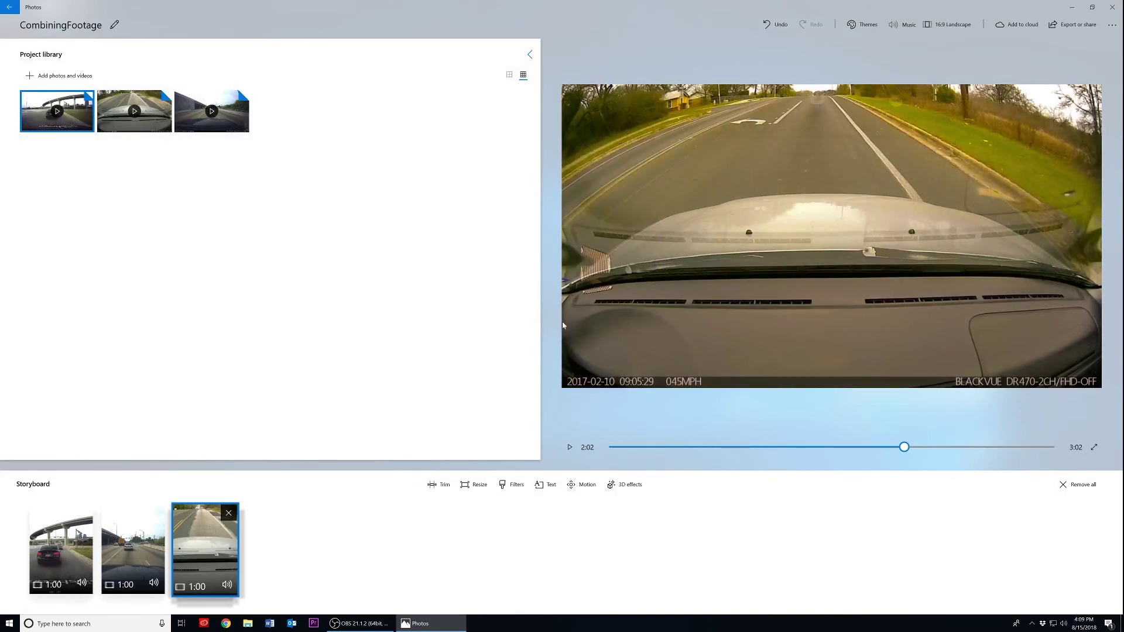
Step: Export CombiningFootage at L (Large) size as CombiningFootage_Large.mp4
click(1063, 27)
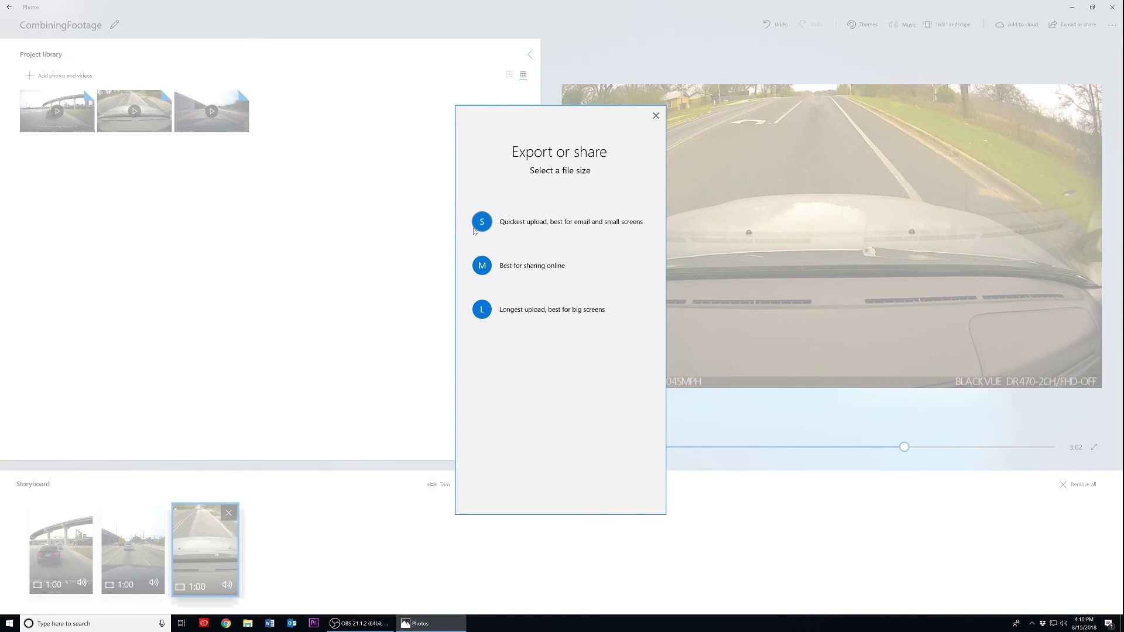
click(482, 310)
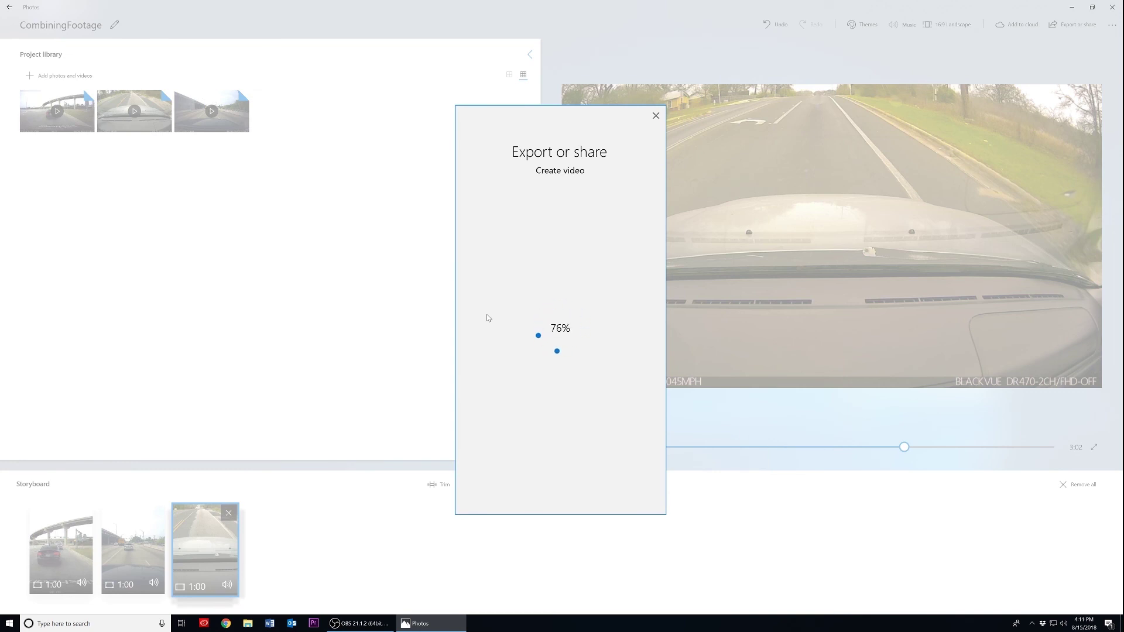